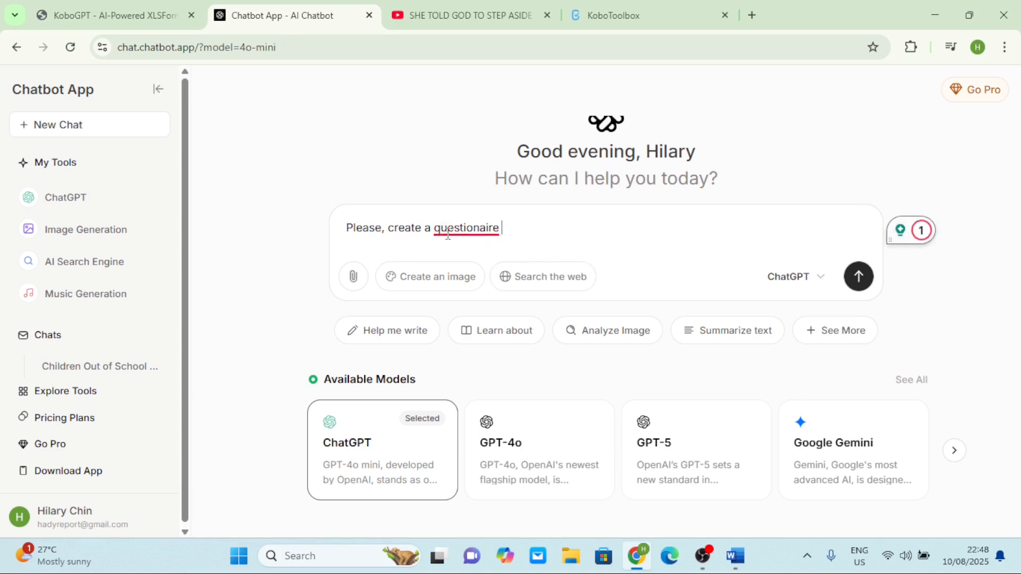
Correct 'questionnaire' and finish the prompt asking for 6 school-supplies questions
click(491, 227)
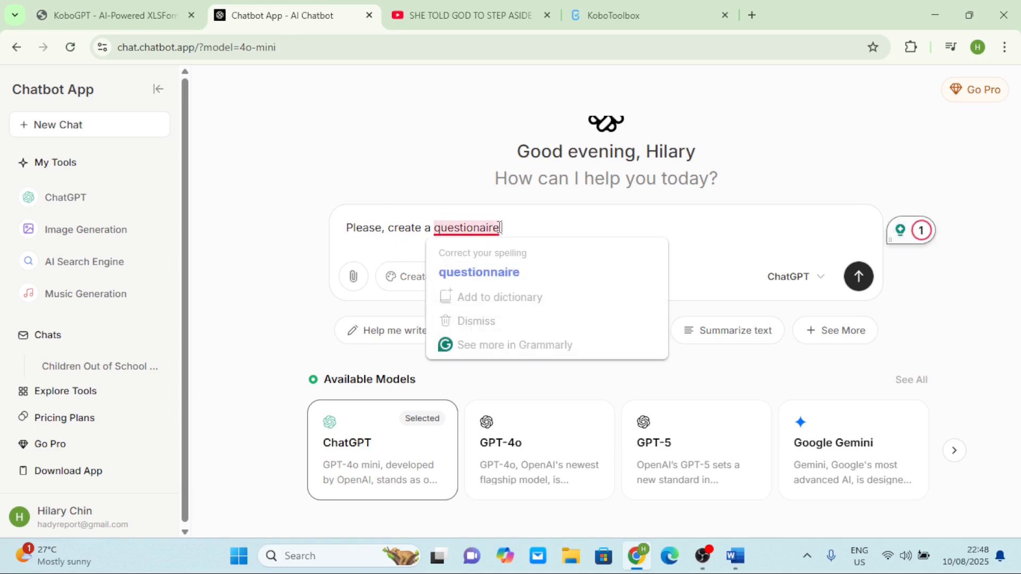
click(506, 271)
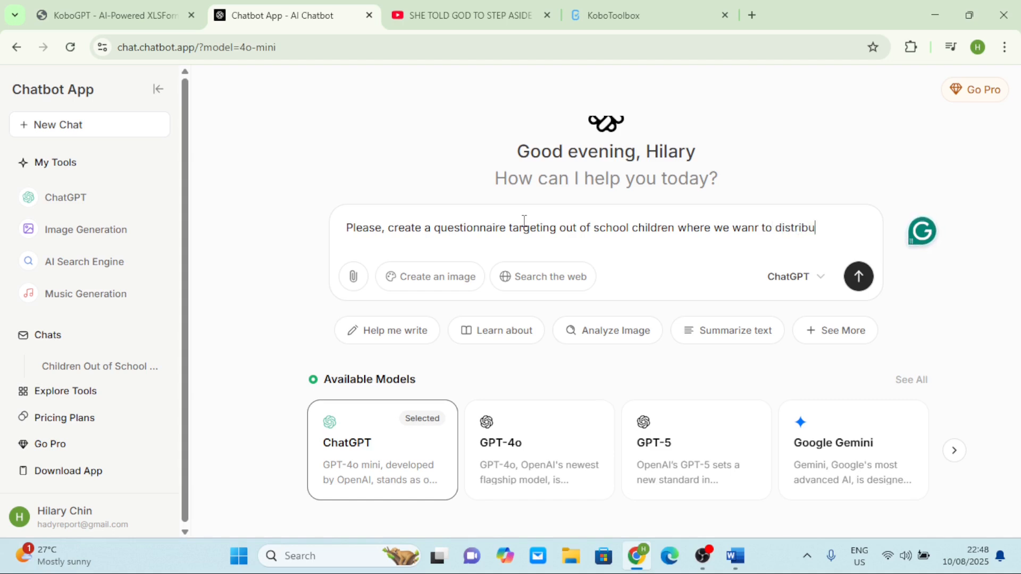
text(school supplies like books, bags, pens.)
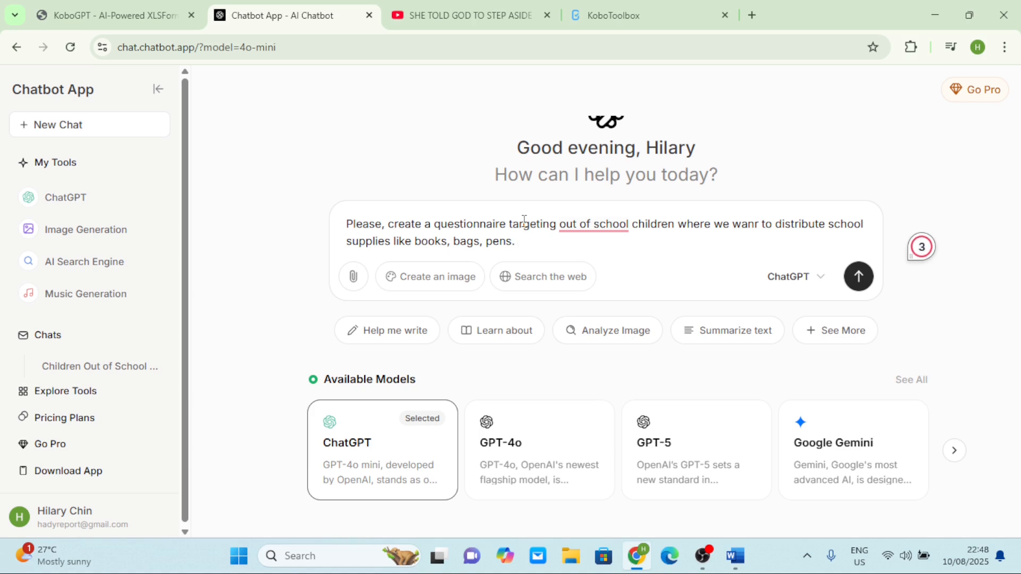
text(ake this question 6)
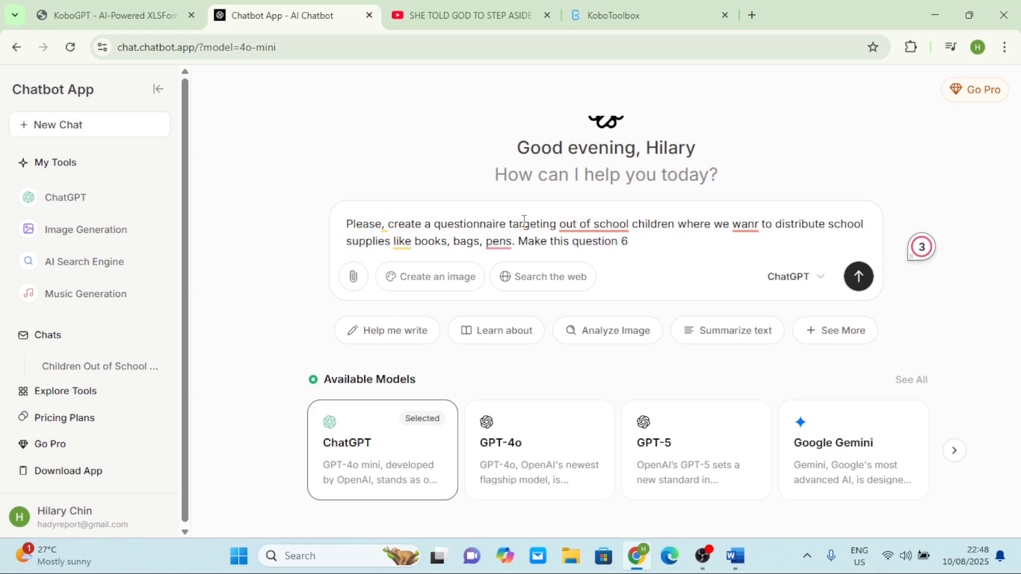
text(in number)
Accept the 'out-of-school', 'and pens' and 'want' fixes and send the request
mouse_move(575, 220)
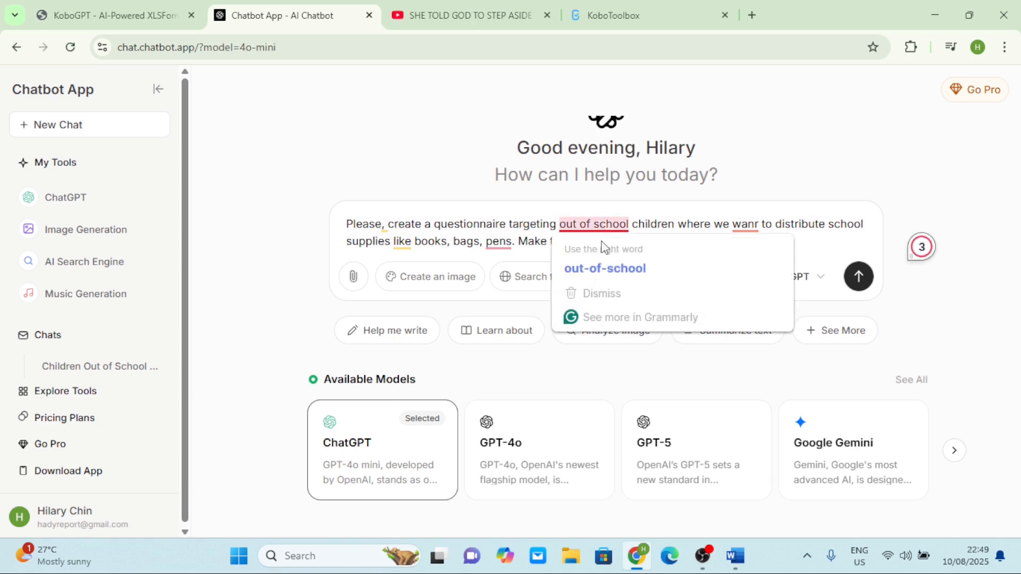
click(612, 267)
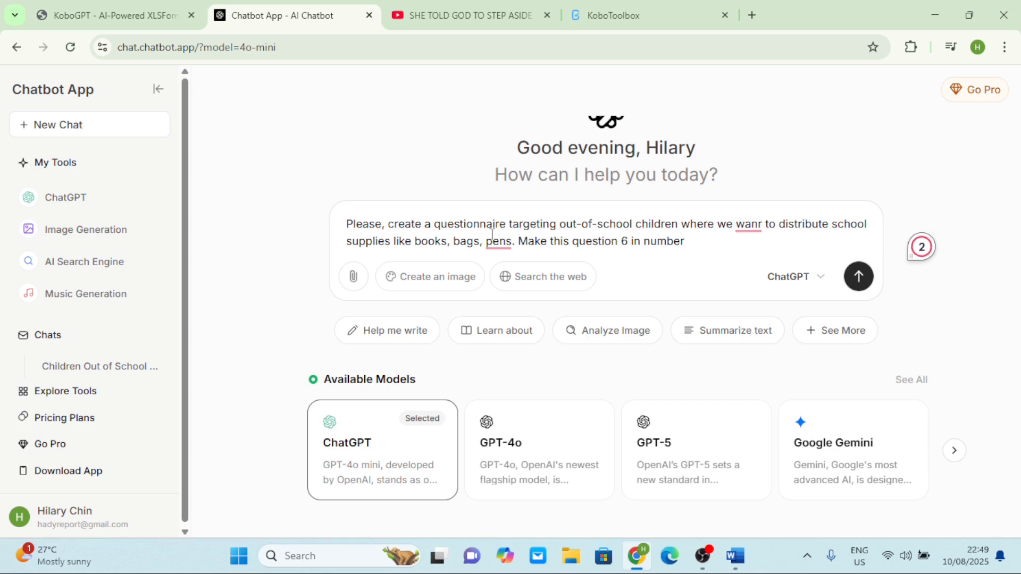
mouse_move(497, 242)
click(519, 286)
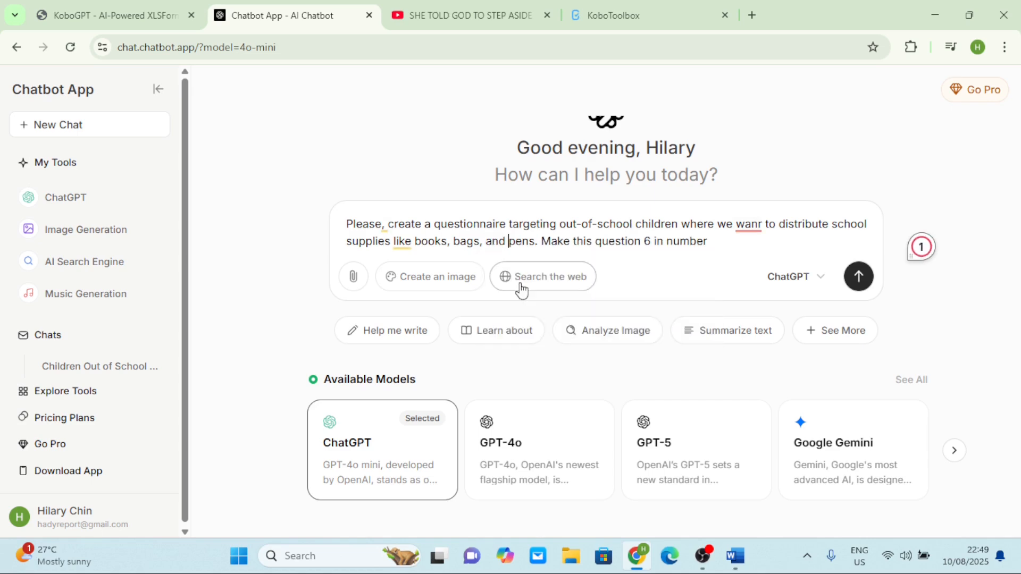
mouse_move(754, 226)
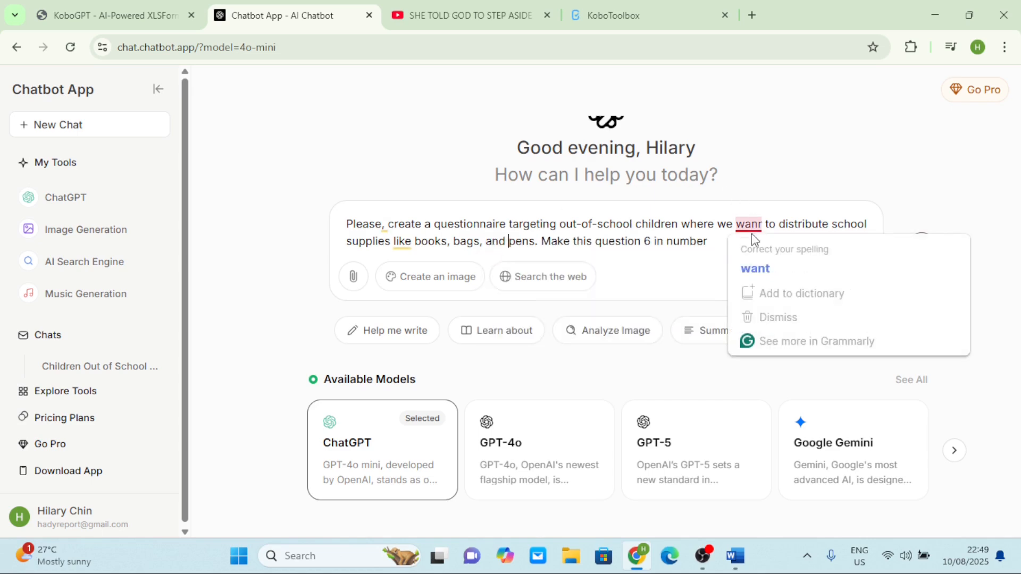
click(765, 266)
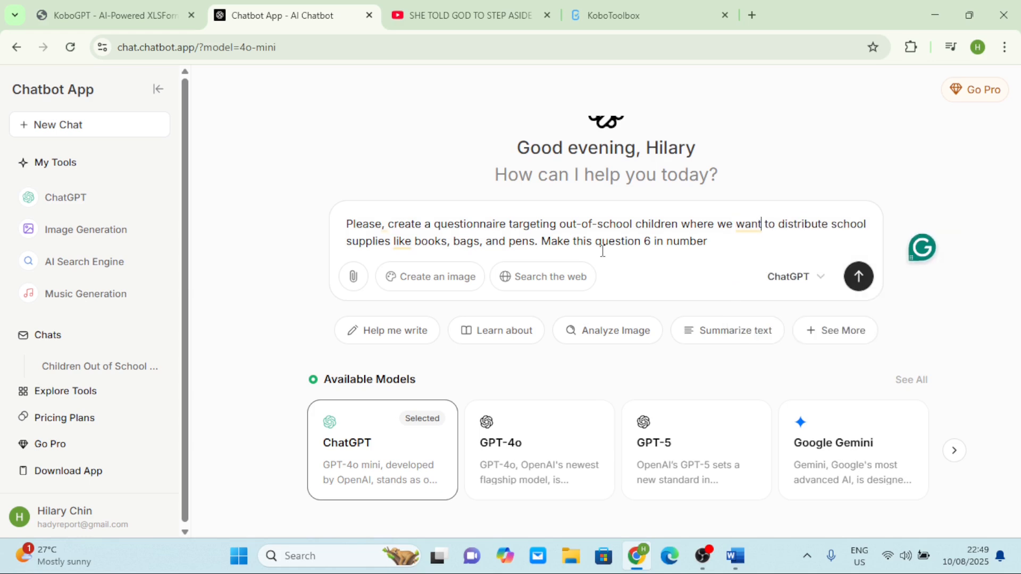
click(857, 278)
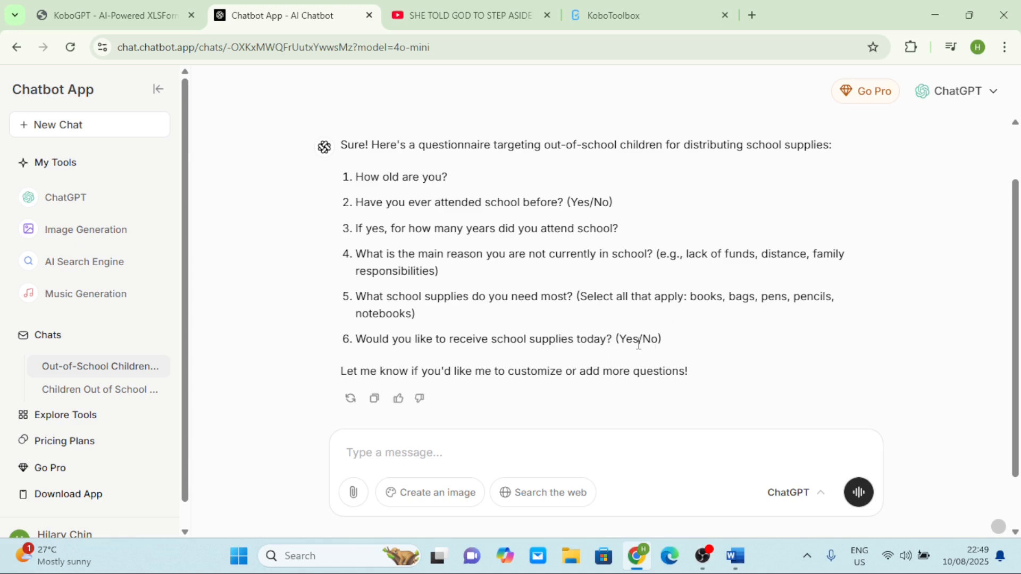
Review the chatbot's six-question reply and copy it to the clipboard
scroll(646, 343, down, 1)
scroll(646, 346, up, 1)
scroll(646, 349, down, 1)
scroll(646, 348, down, 2)
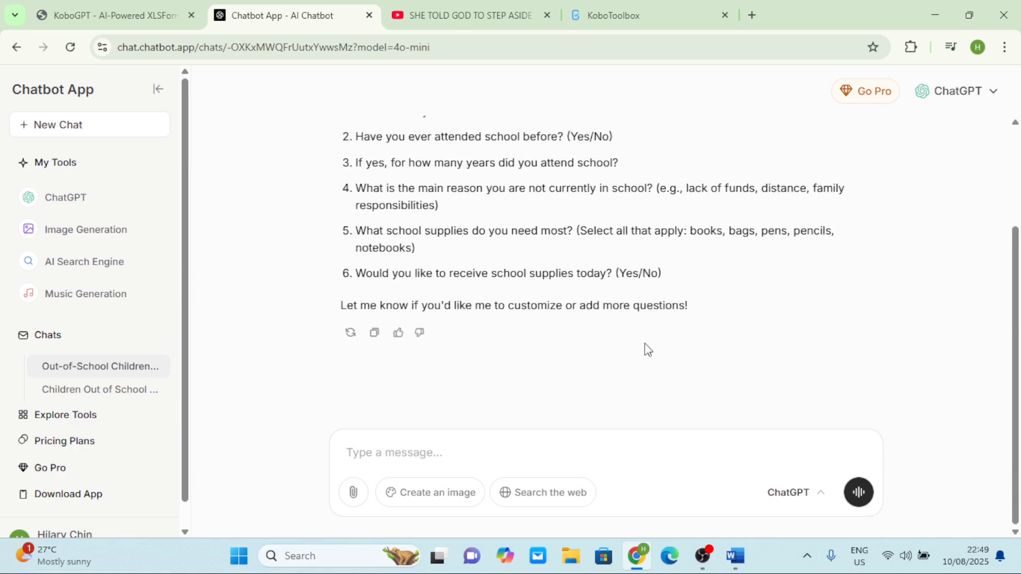
click(372, 340)
Paste the copied questionnaire into the Word 'questions' document
mouse_move(734, 559)
click(737, 484)
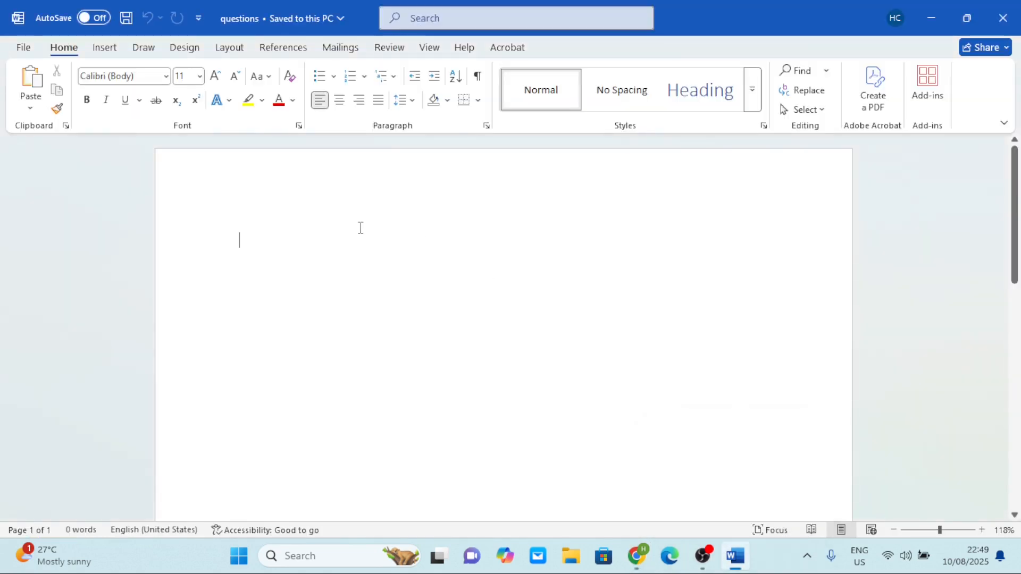
key(ctrl+v)
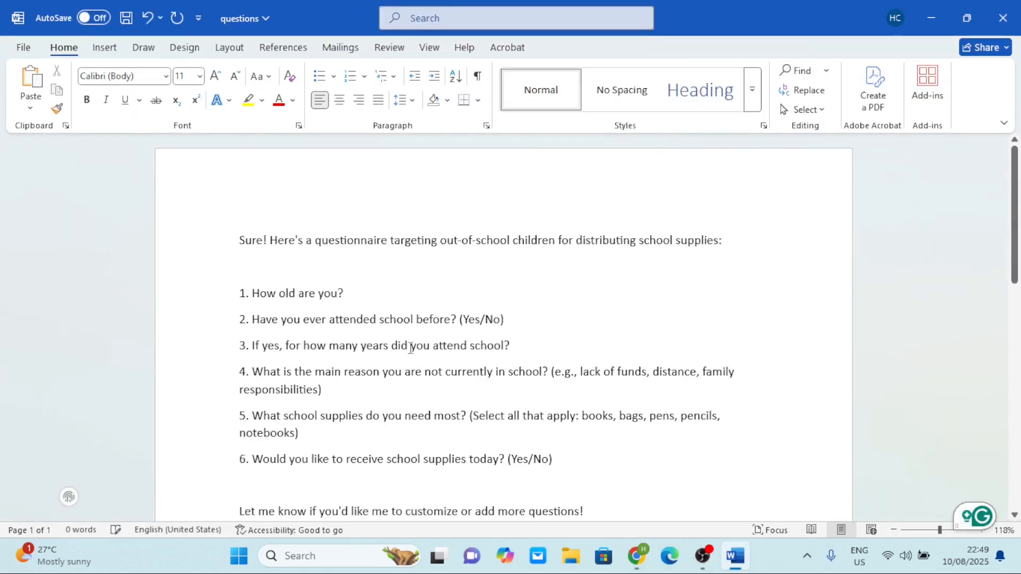
scroll(410, 348, down, 3)
scroll(410, 348, up, 4)
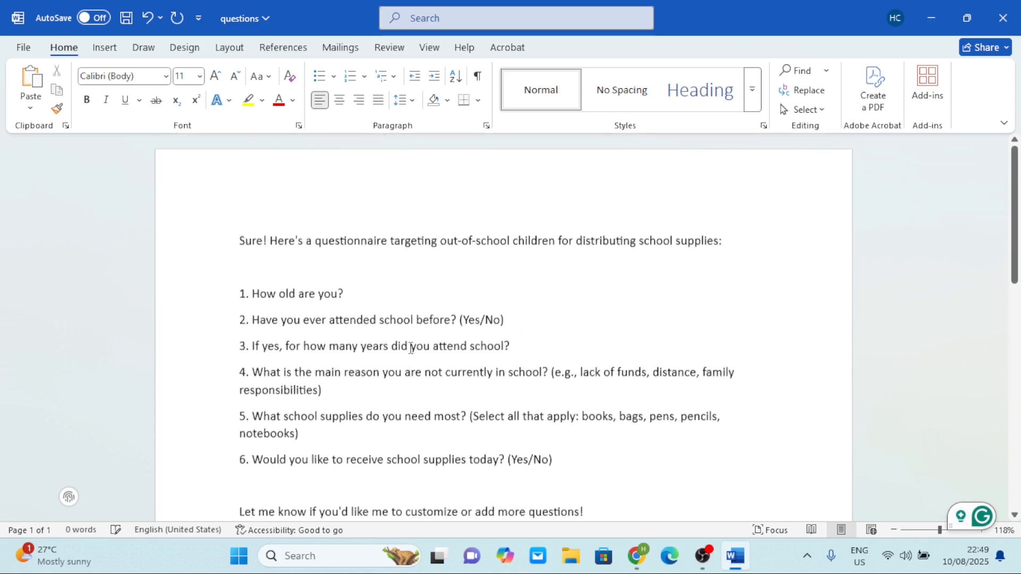
scroll(410, 348, down, 3)
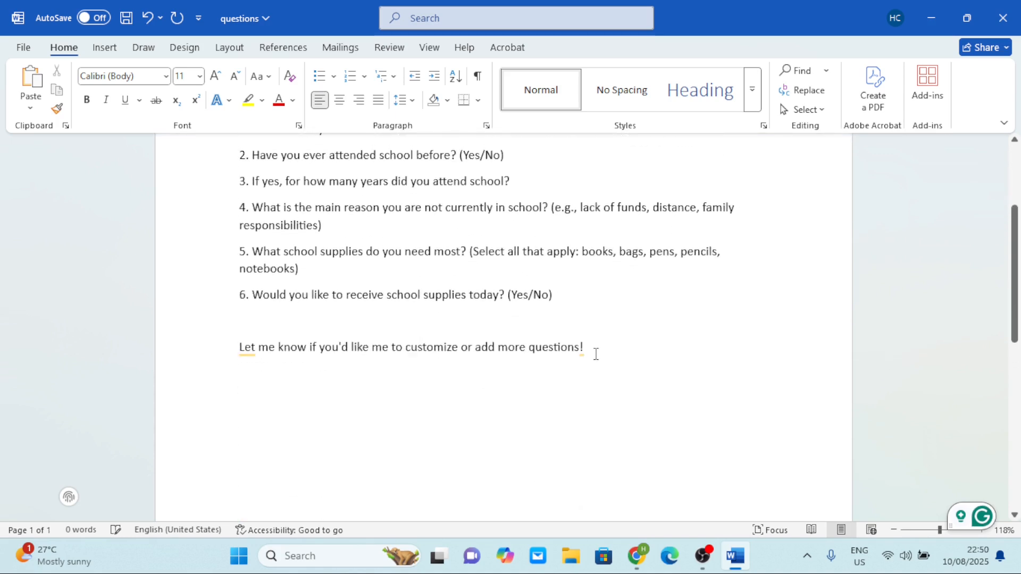
Delete the chatbot's closing and introductory lines and save the document
drag(592, 346, 196, 321)
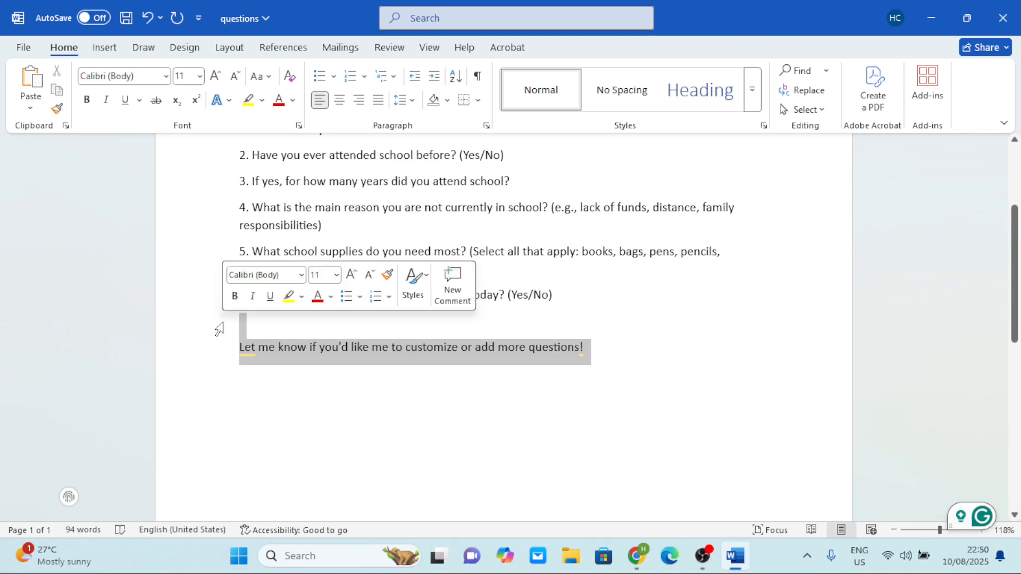
key(Delete)
scroll(219, 329, up, 3)
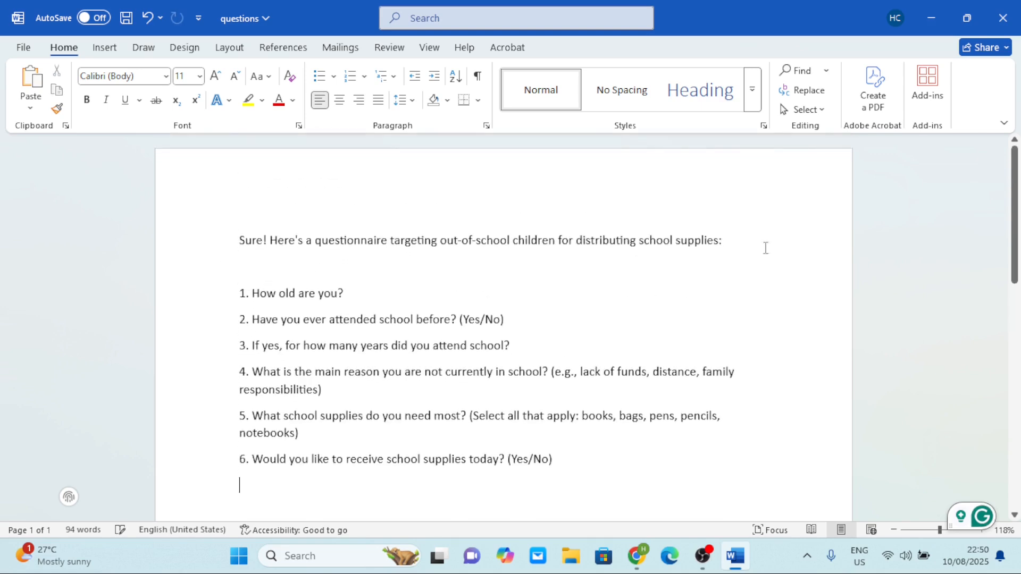
drag(736, 239, 244, 206)
key(Delete)
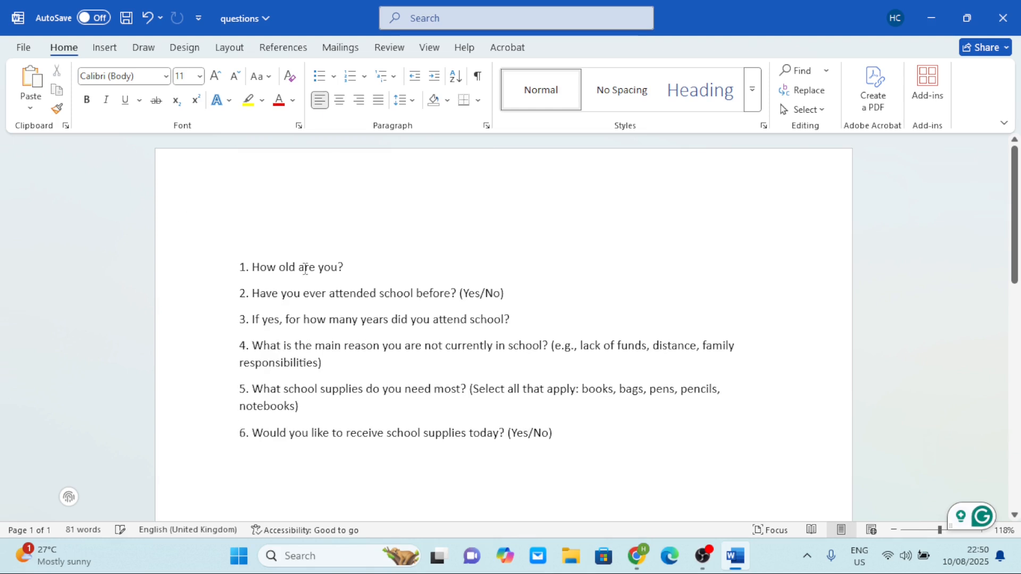
click(126, 20)
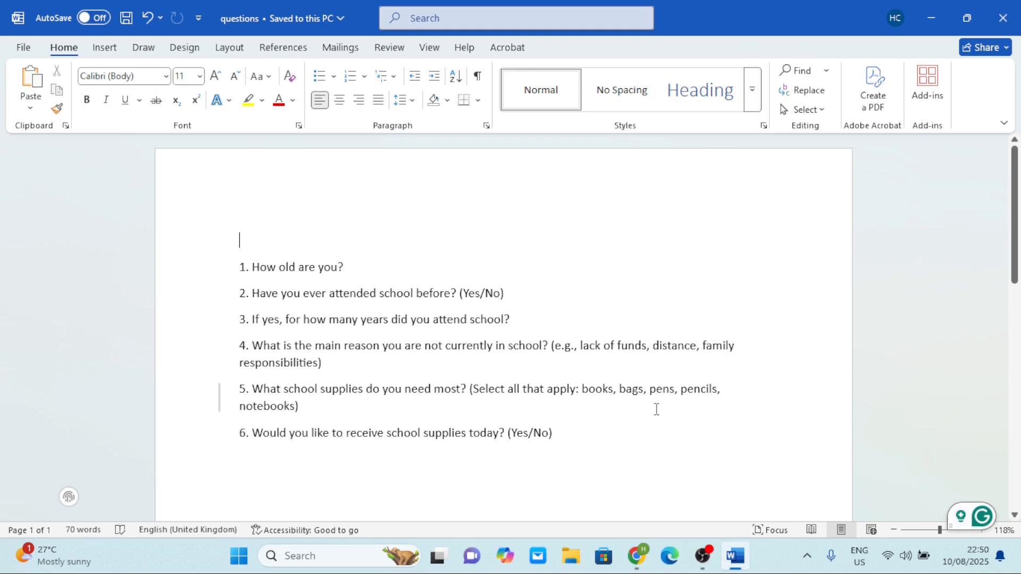
Return to KoboGPT and upload questions.docx for conversion
click(637, 556)
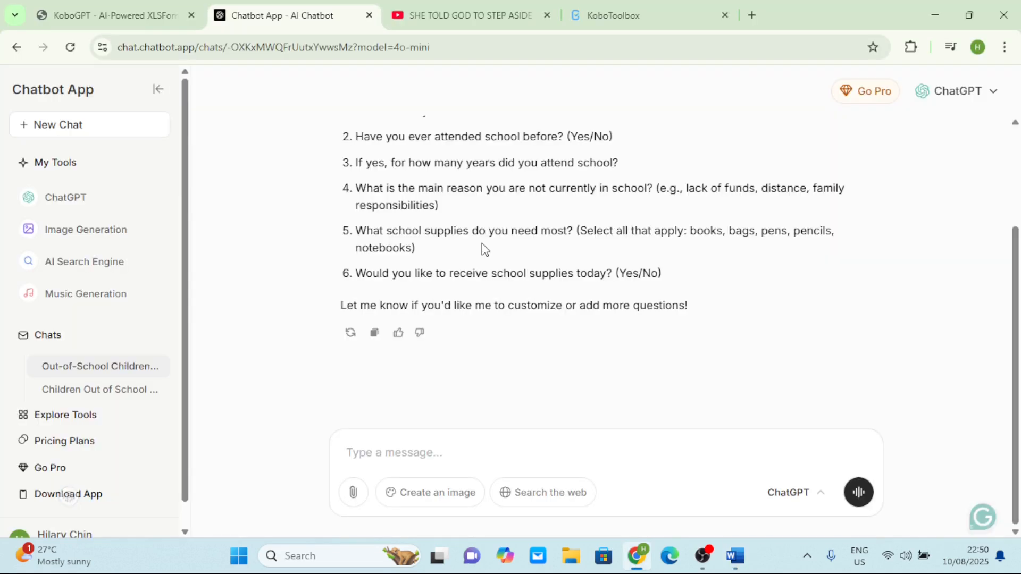
click(121, 20)
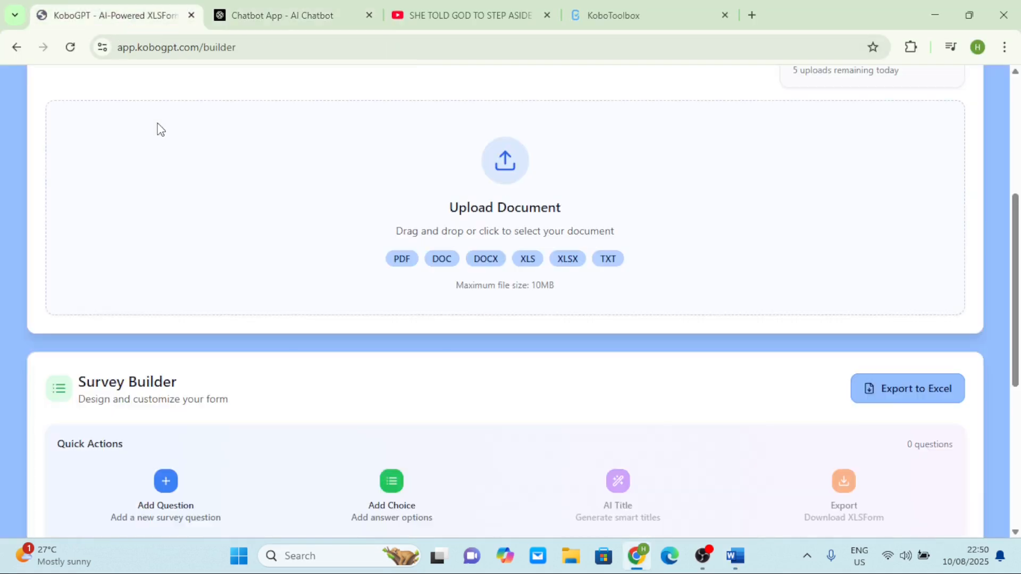
scroll(227, 229, up, 4)
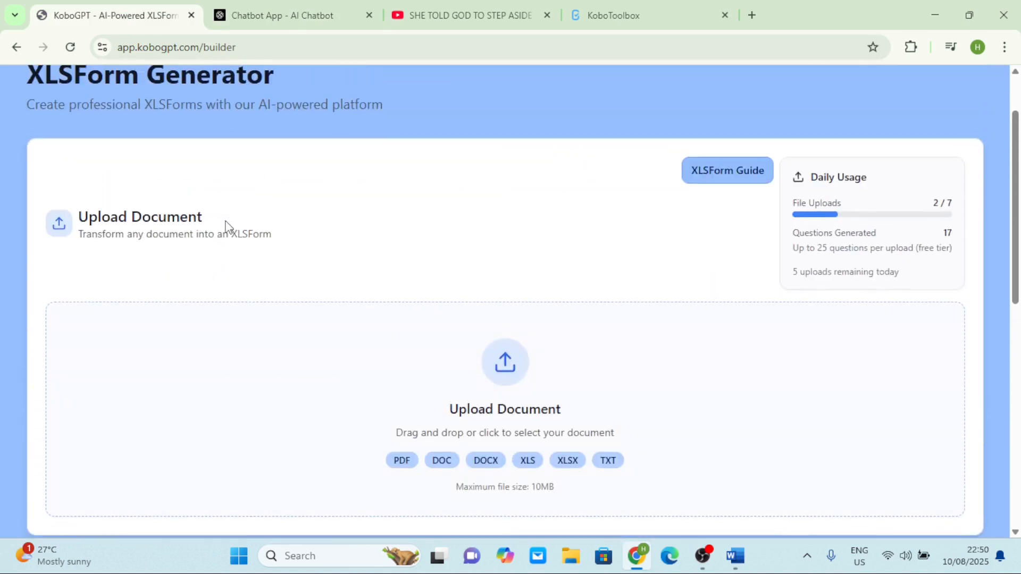
click(507, 357)
click(217, 112)
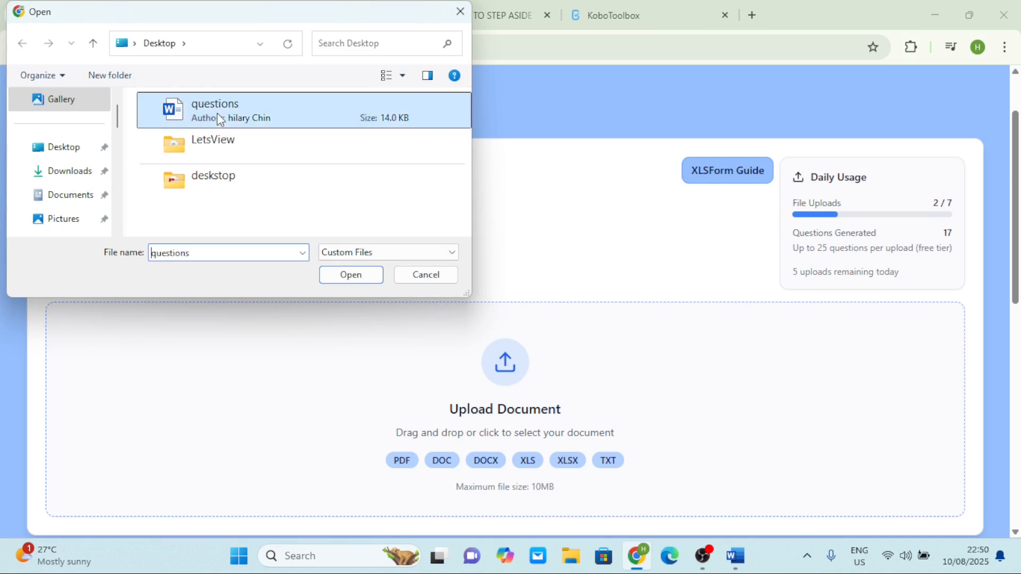
click(357, 275)
Scroll through the generated six-question XLSForm in the Survey Builder
scroll(466, 315, down, 2)
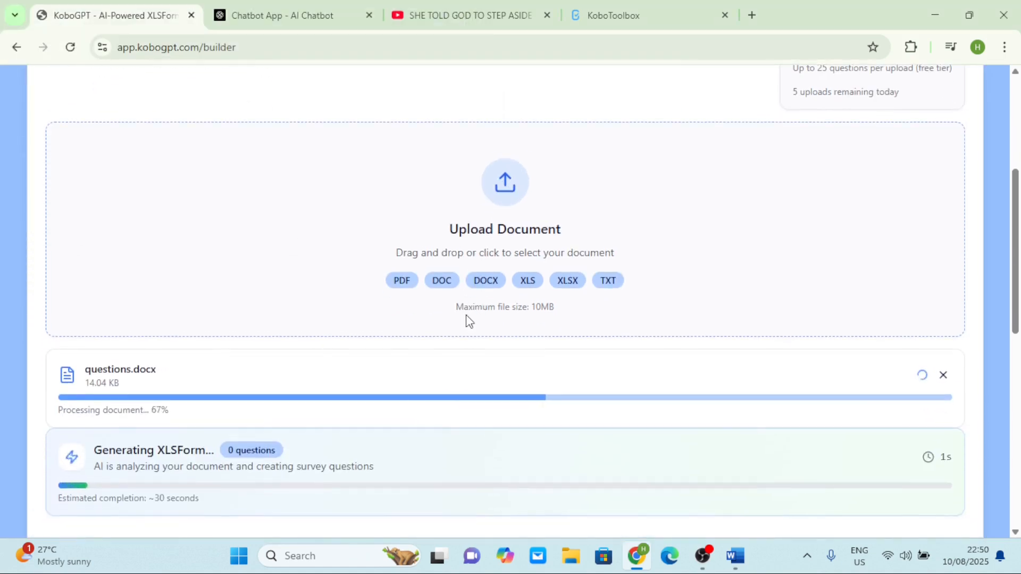
scroll(208, 357, down, 1)
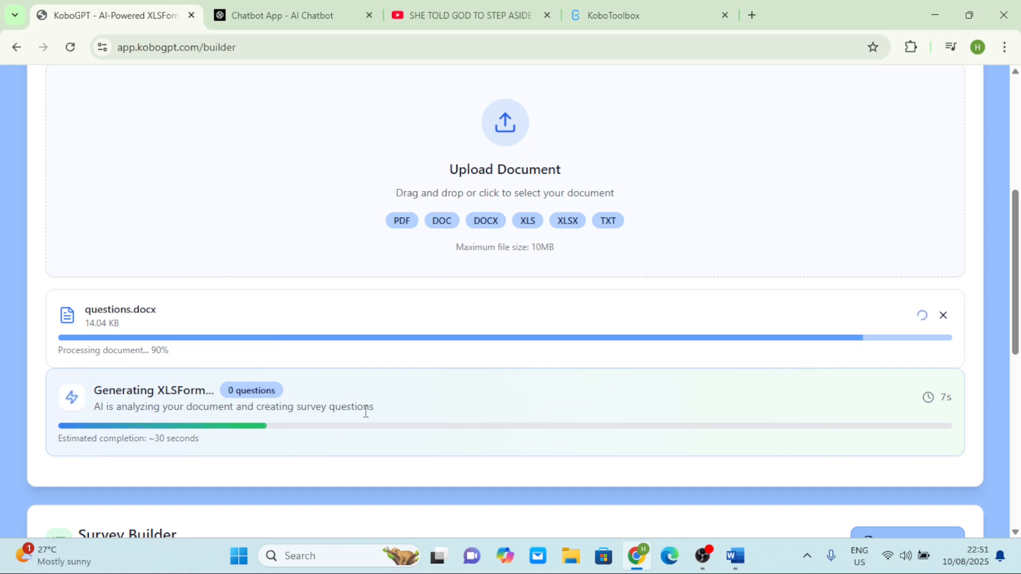
scroll(378, 413, down, 1)
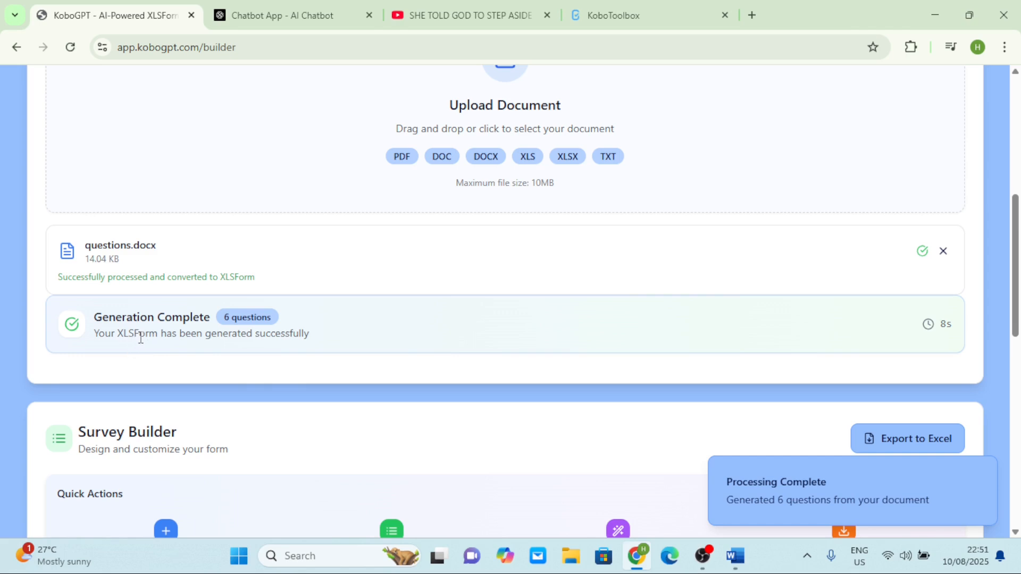
scroll(356, 346, down, 2)
scroll(885, 305, down, 1)
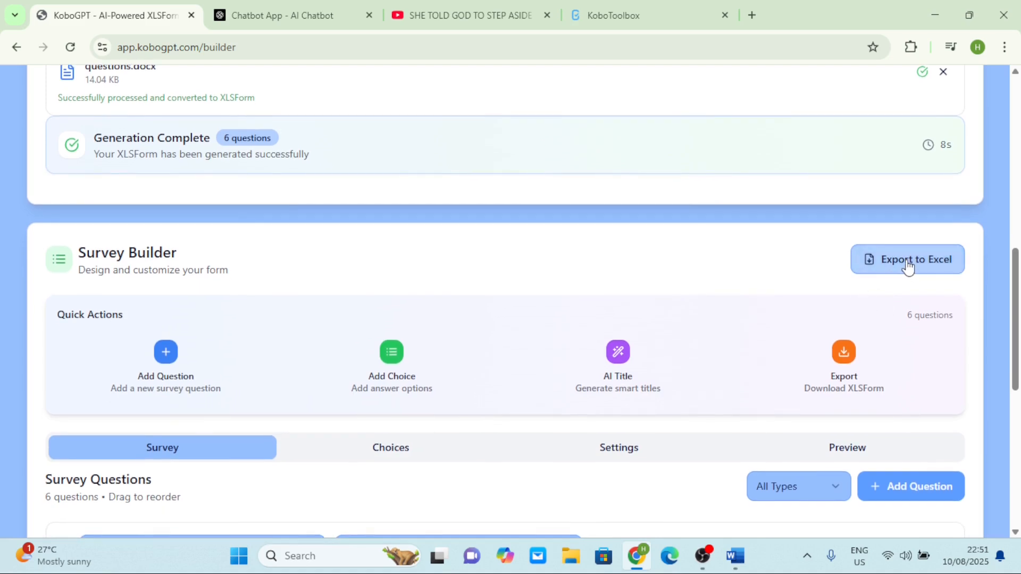
Export to Excel and open professional_assessment_survey_form_v1.0.xlsx, editable and maximized
click(908, 264)
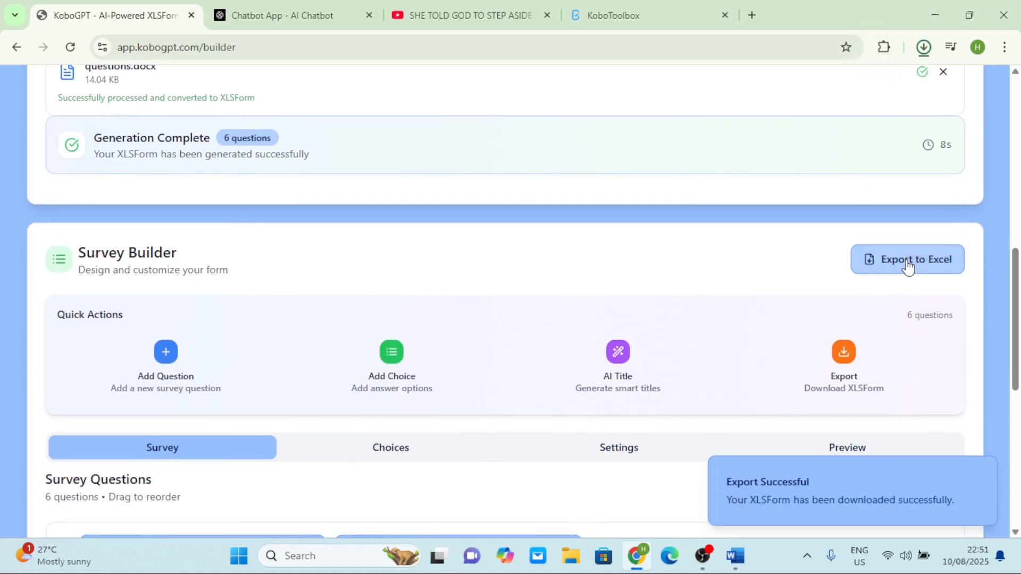
click(911, 55)
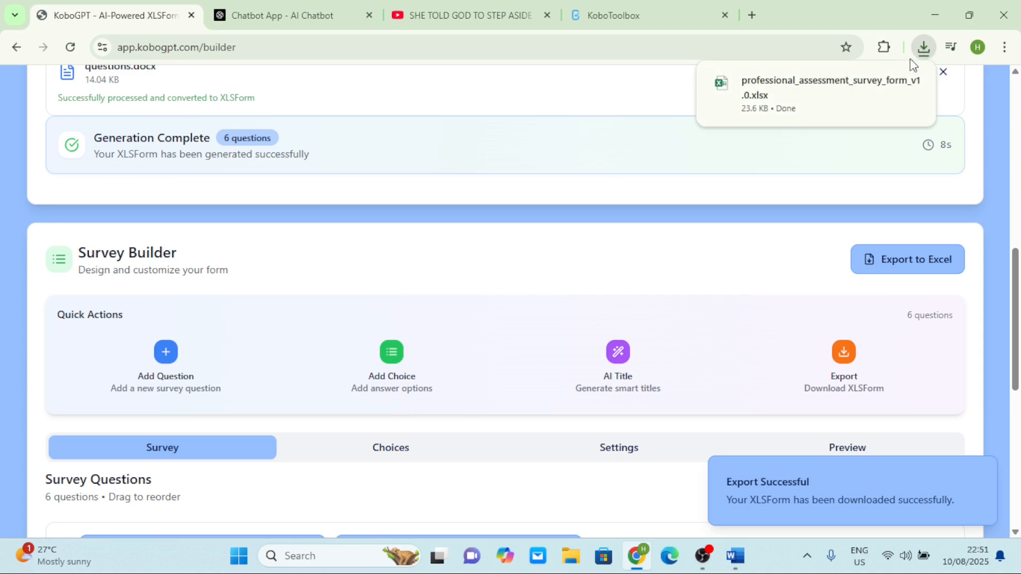
click(839, 81)
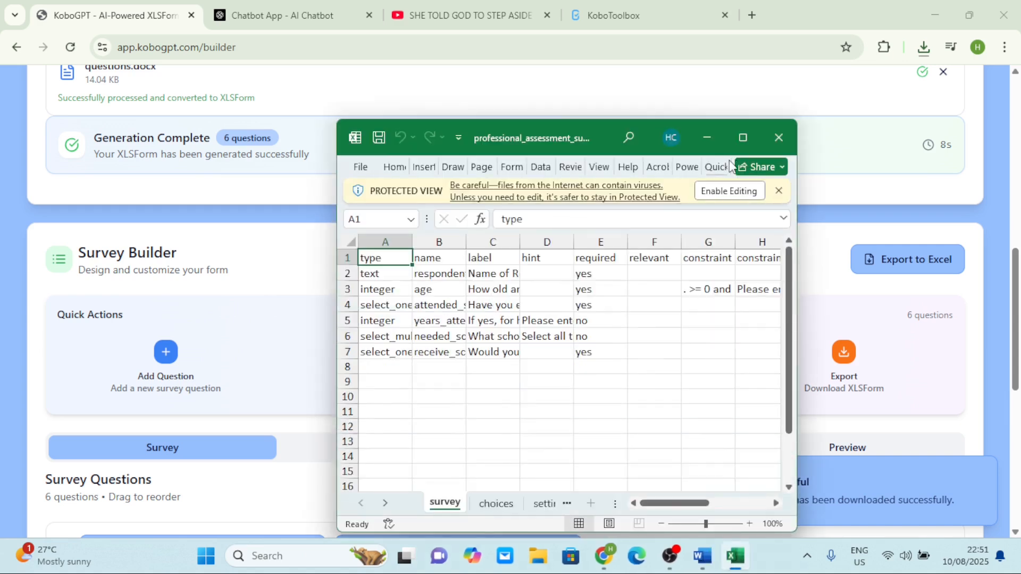
click(725, 190)
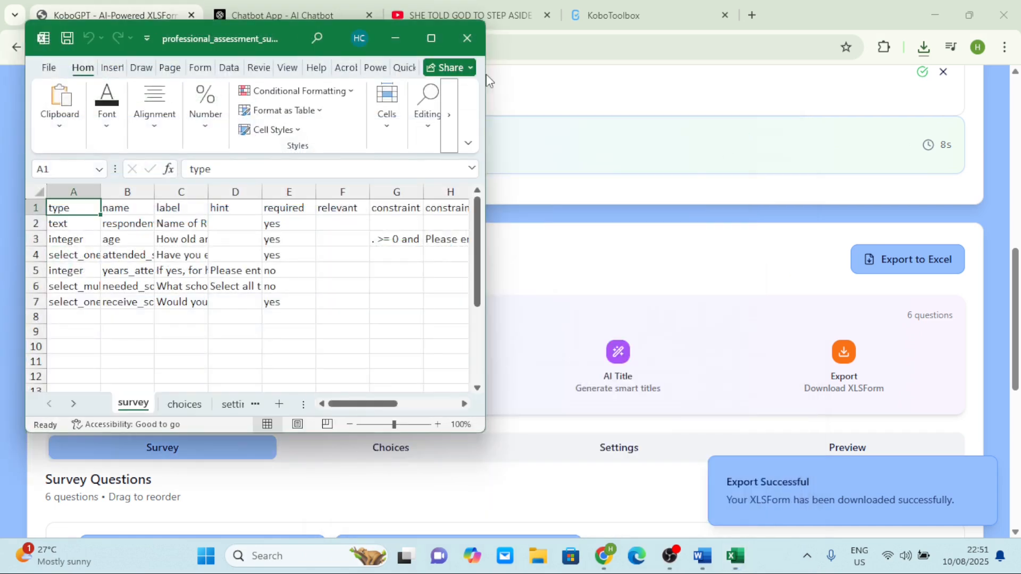
click(431, 38)
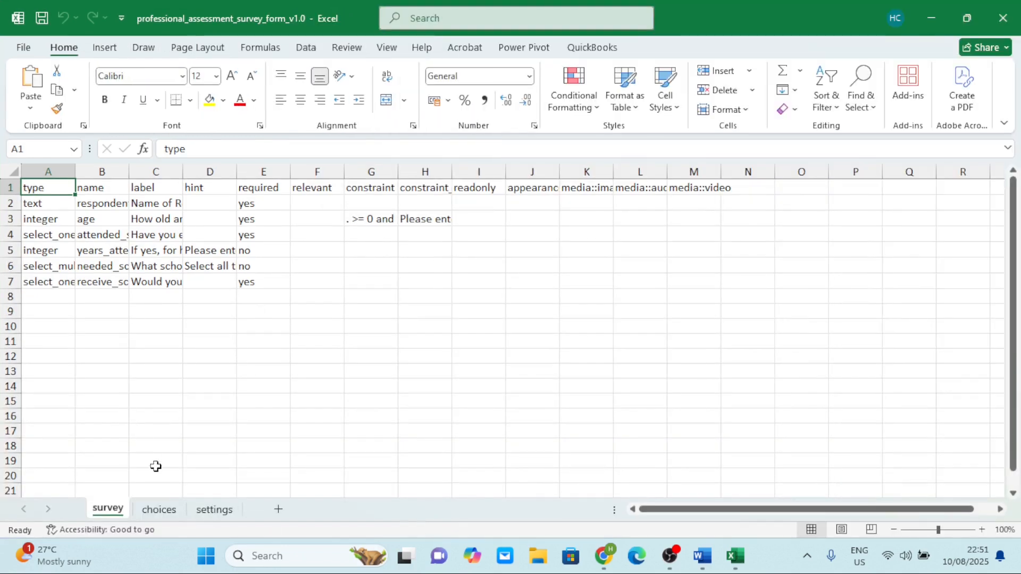
AutoFit the survey sheet's name (B), label (C) and type (A) columns
double_click(129, 172)
click(127, 171)
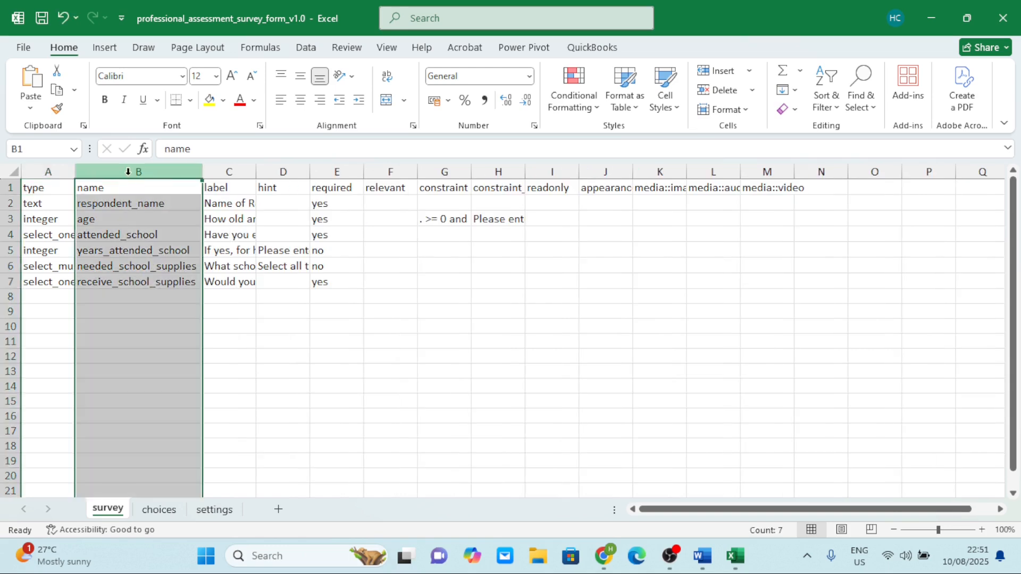
click(230, 265)
double_click(257, 170)
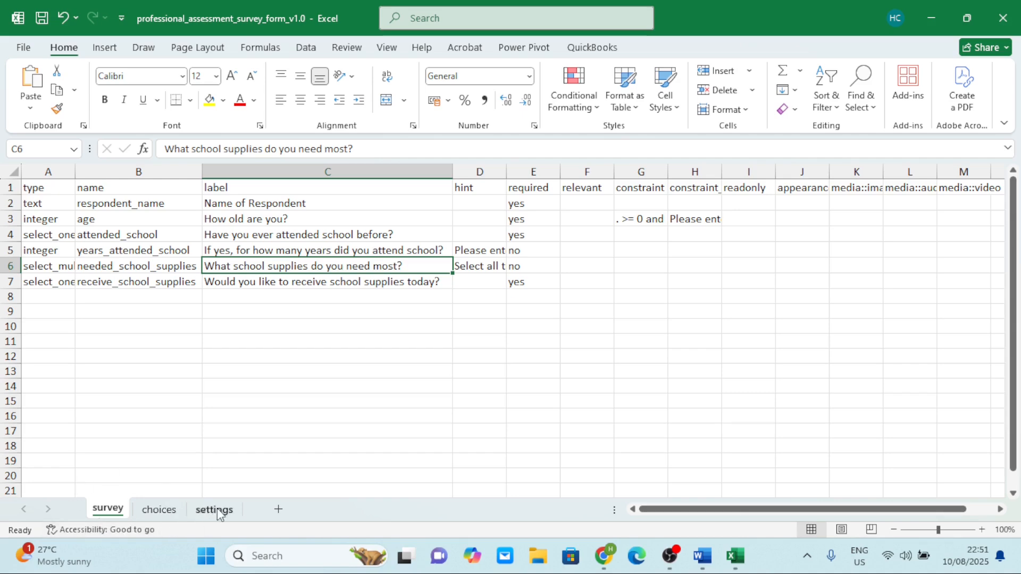
double_click(75, 166)
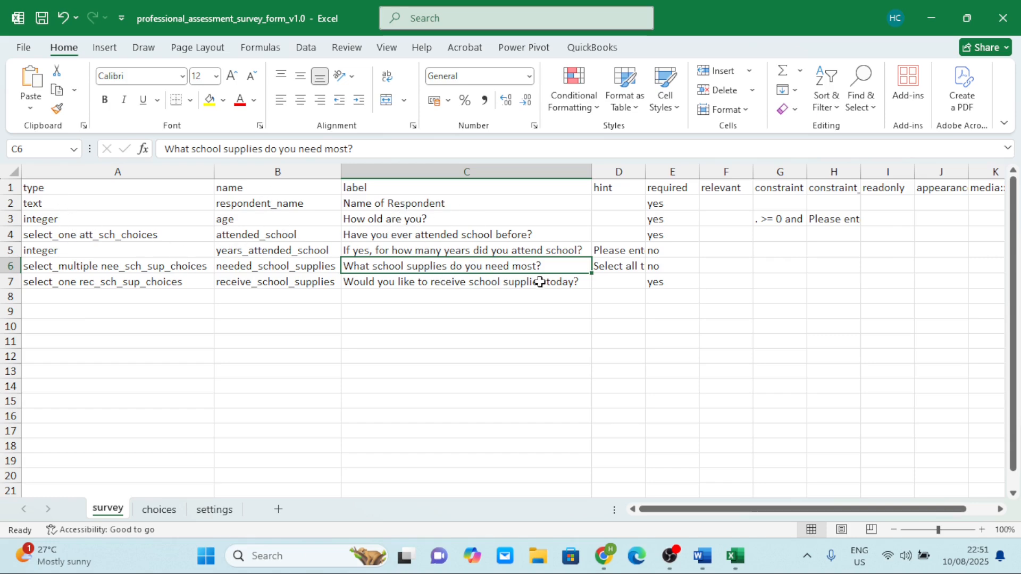
scroll(540, 223, right, 5)
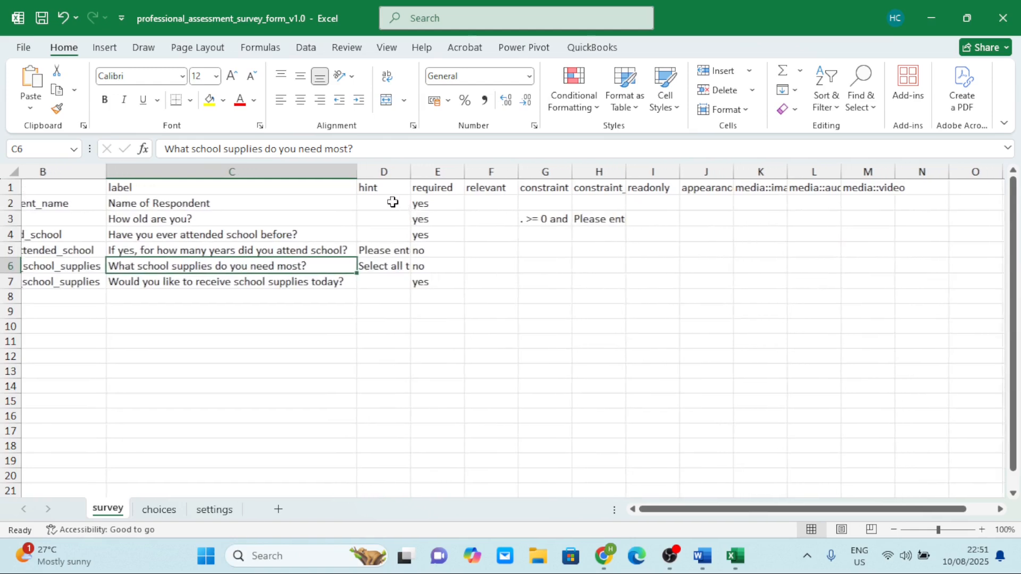
scroll(399, 205, left, 2)
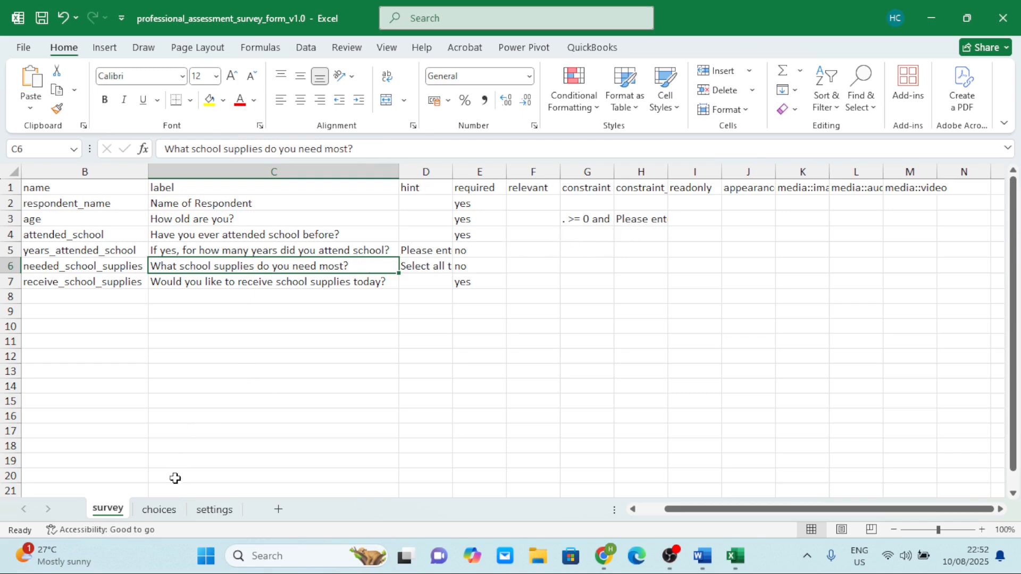
On the choices sheet, AutoFit columns A to E for list names, labels and media headers
click(163, 510)
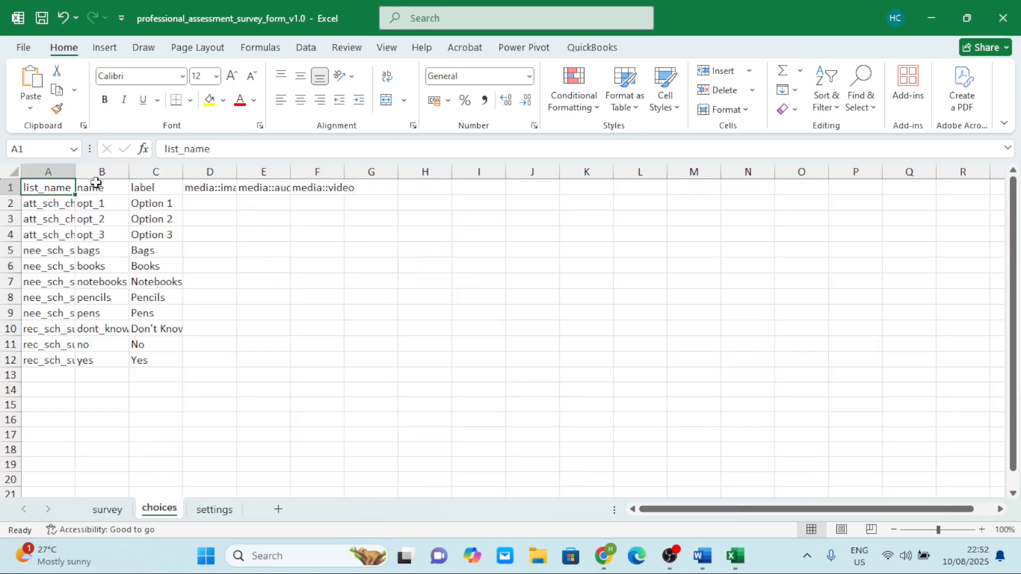
double_click(75, 178)
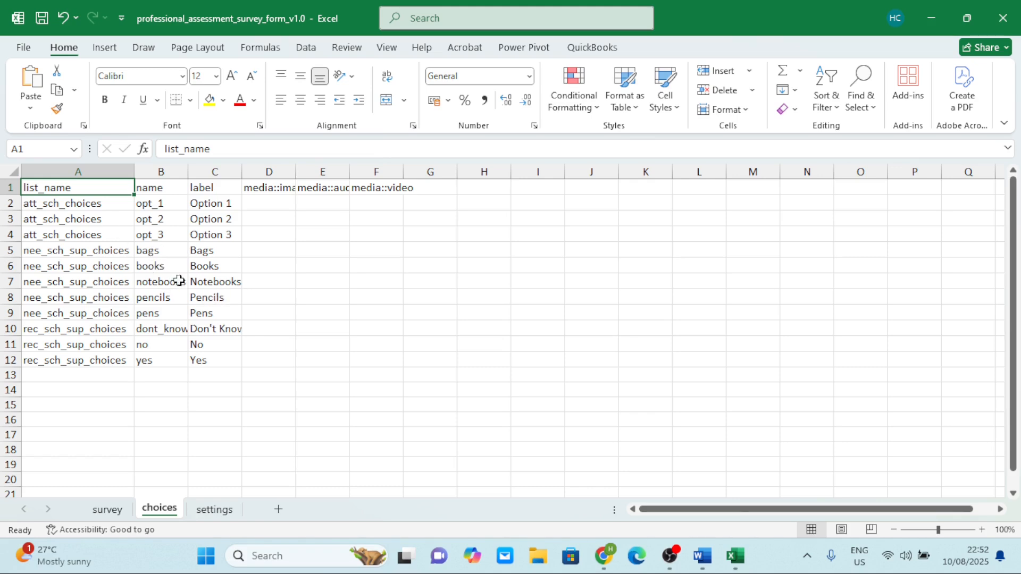
double_click(190, 170)
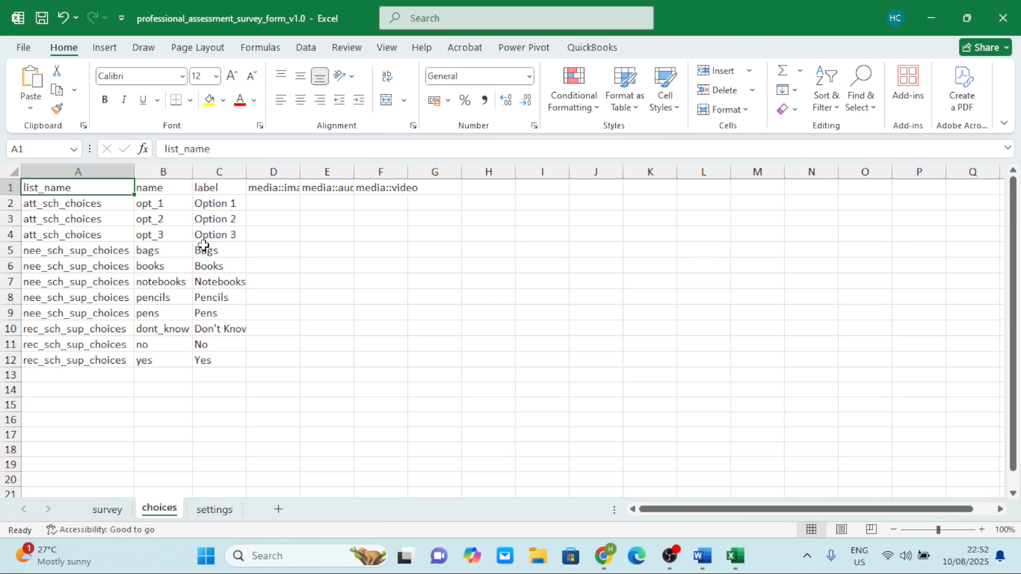
double_click(245, 171)
double_click(308, 171)
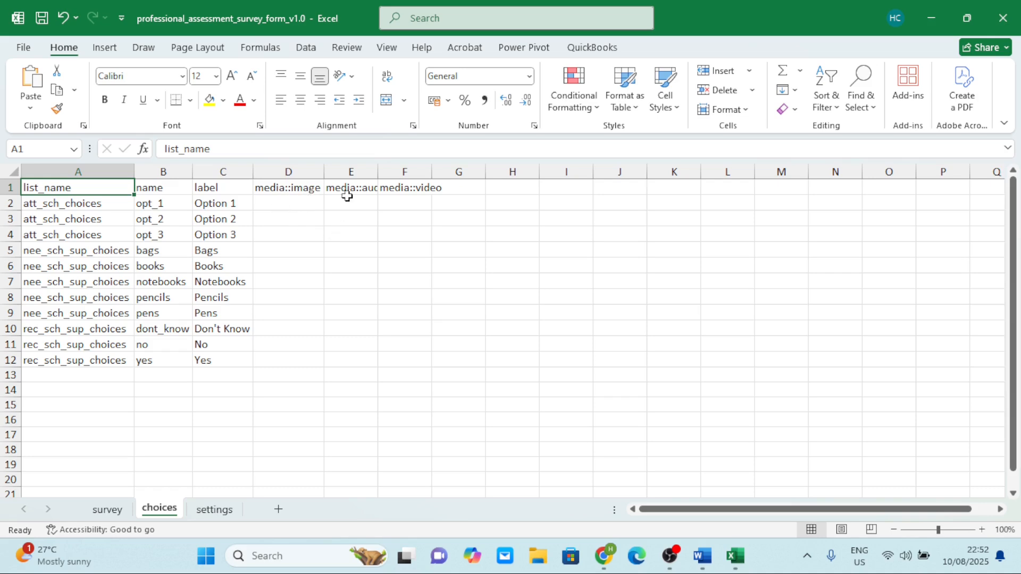
double_click(379, 171)
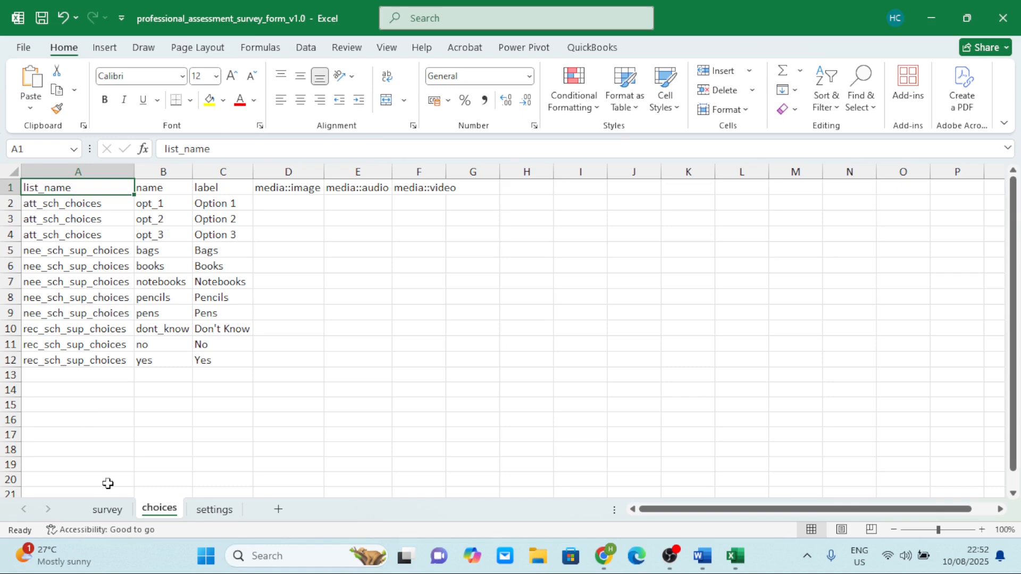
AutoFit survey columns H and G to show '. >= 0 and . <= 120', then save
click(107, 510)
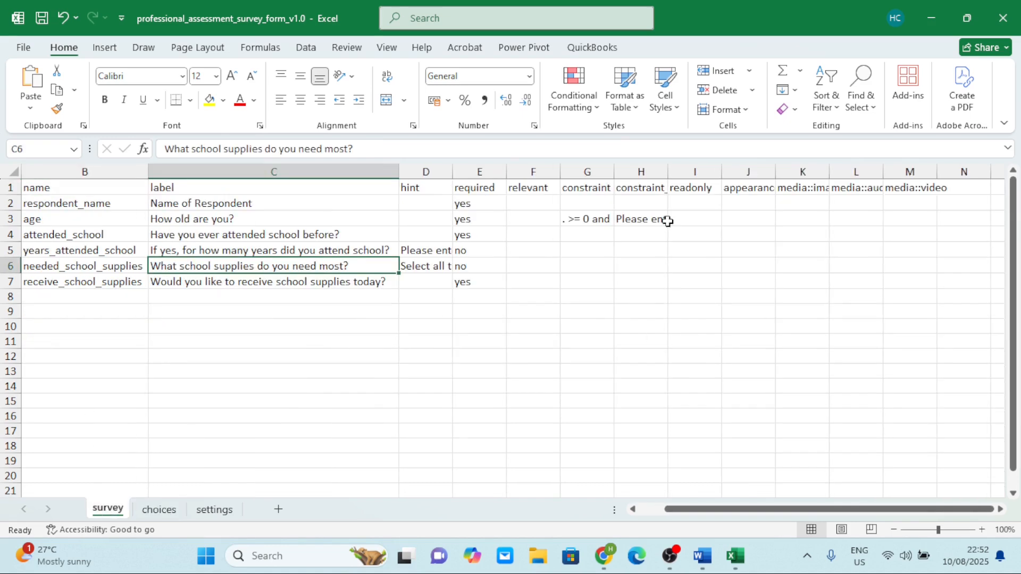
double_click(669, 171)
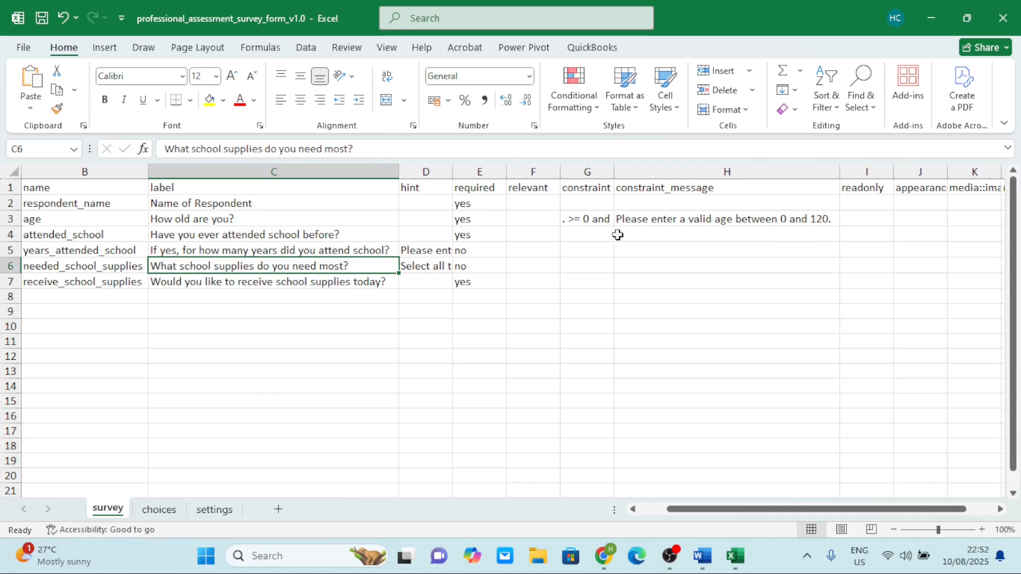
double_click(613, 171)
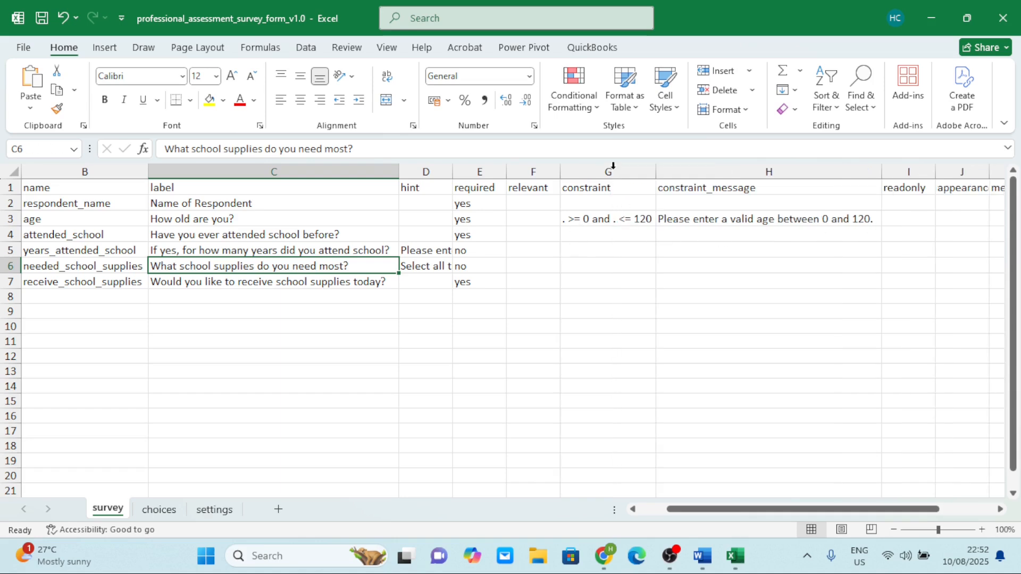
click(43, 20)
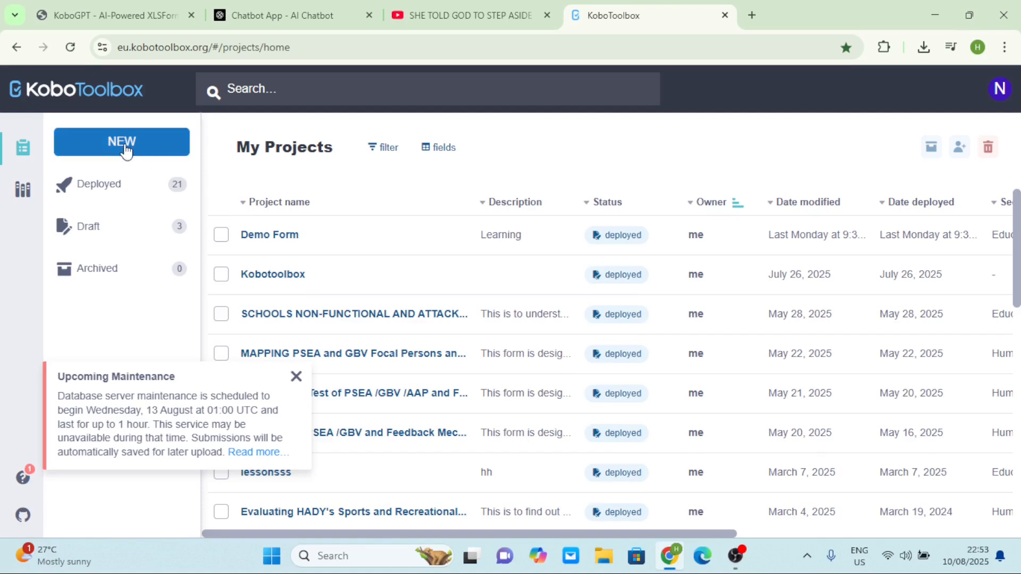
Create a new project by uploading professional_assessment_survey_form_v1.0.xlsx as an XLSForm
click(125, 144)
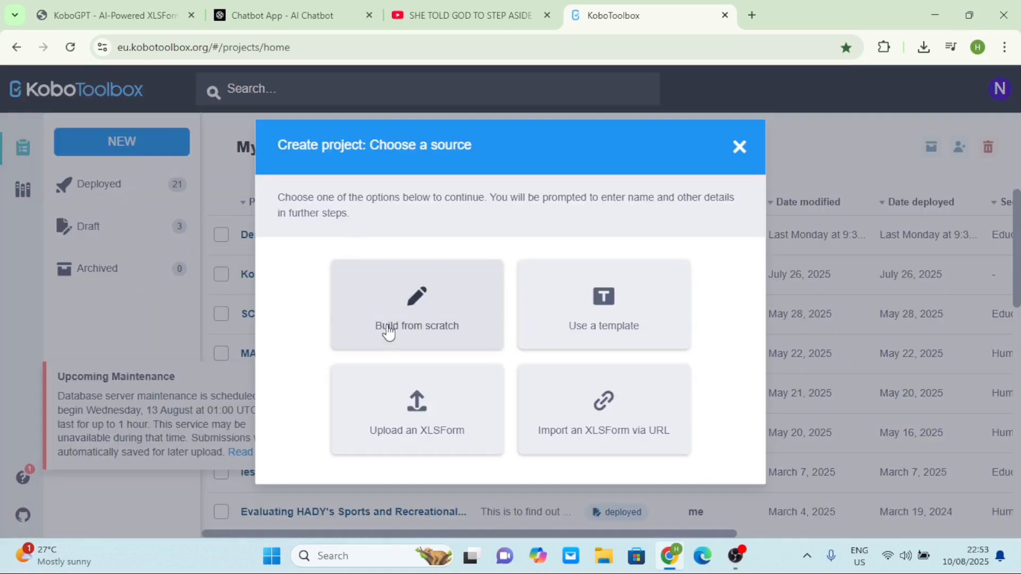
click(430, 427)
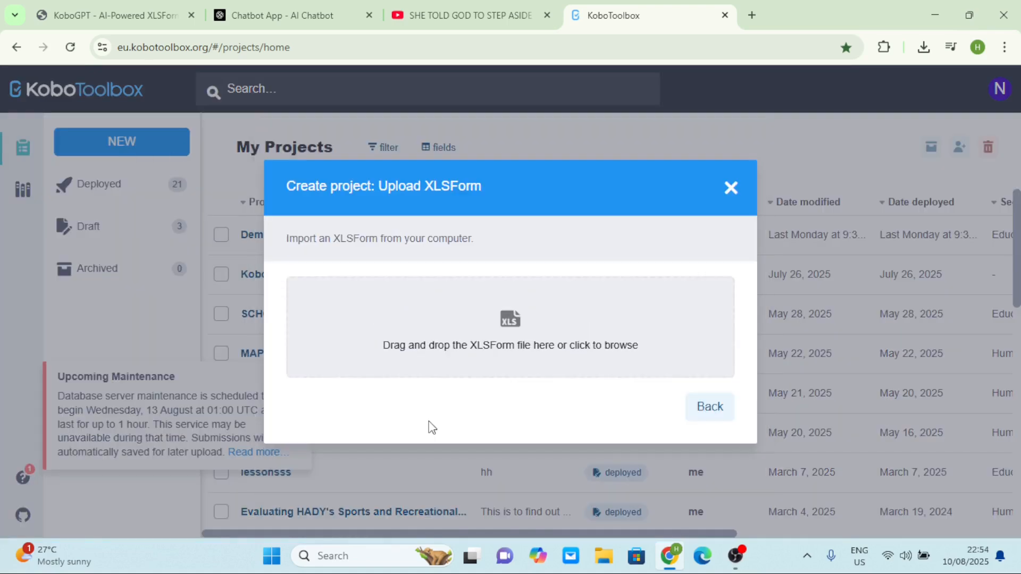
click(501, 324)
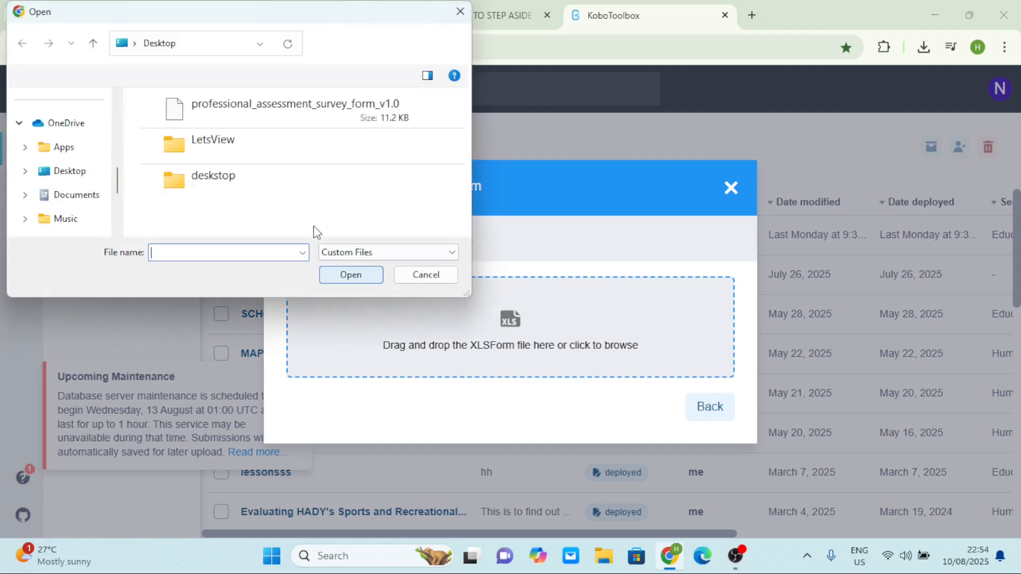
click(218, 104)
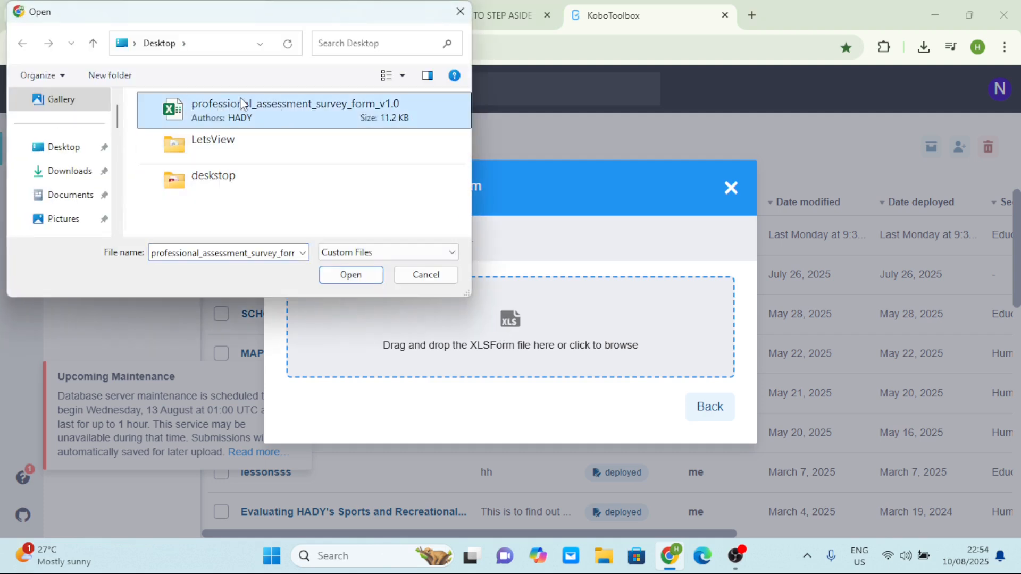
click(340, 275)
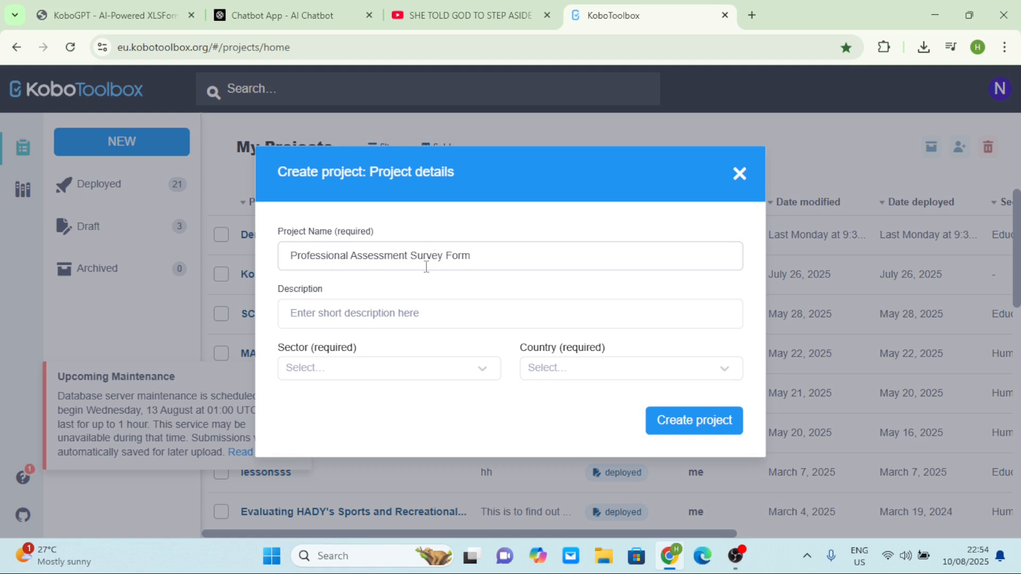
Enter a short demo description and set the sector to Educational Services / Higher Education
click(398, 318)
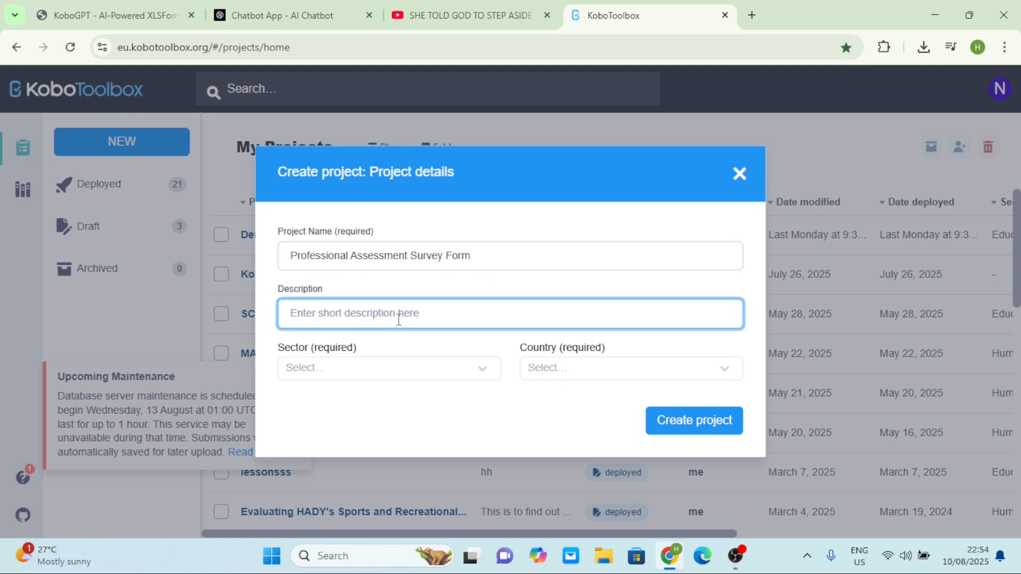
text(Deno)
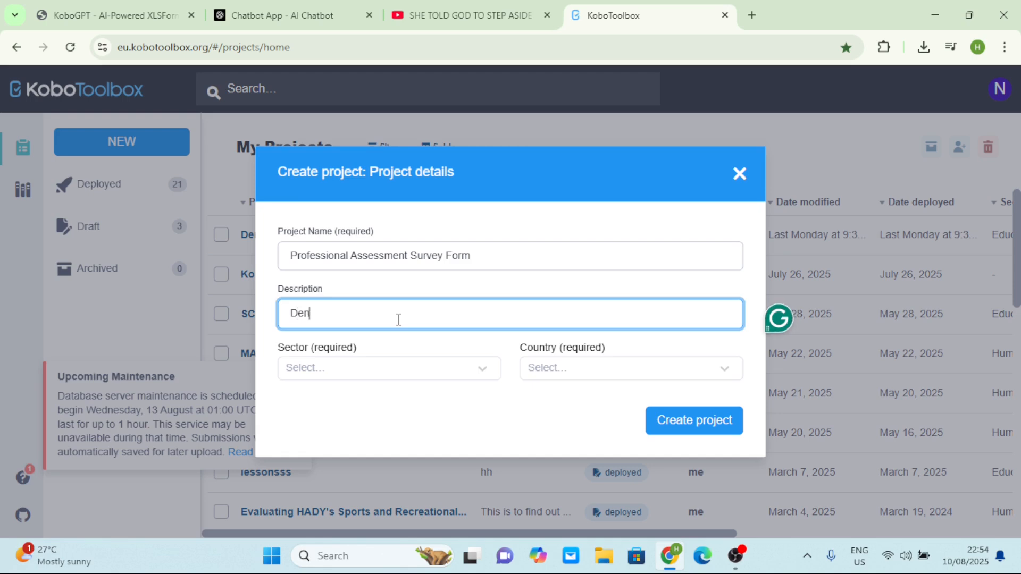
key(BackSpace)
key(BackSpace)
text(mo)
click(426, 375)
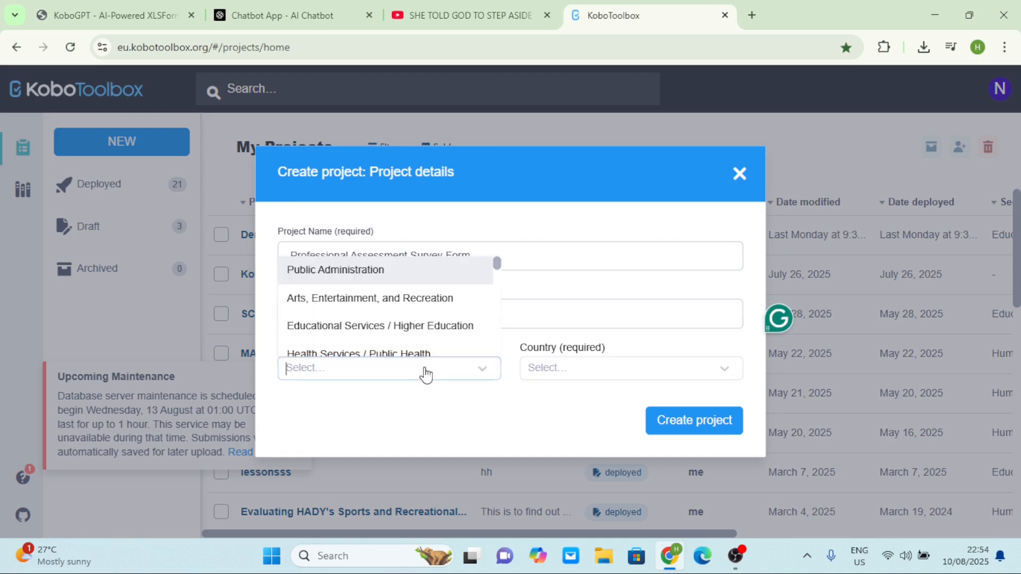
click(371, 326)
Choose Cameroon as the country and create the project
click(599, 382)
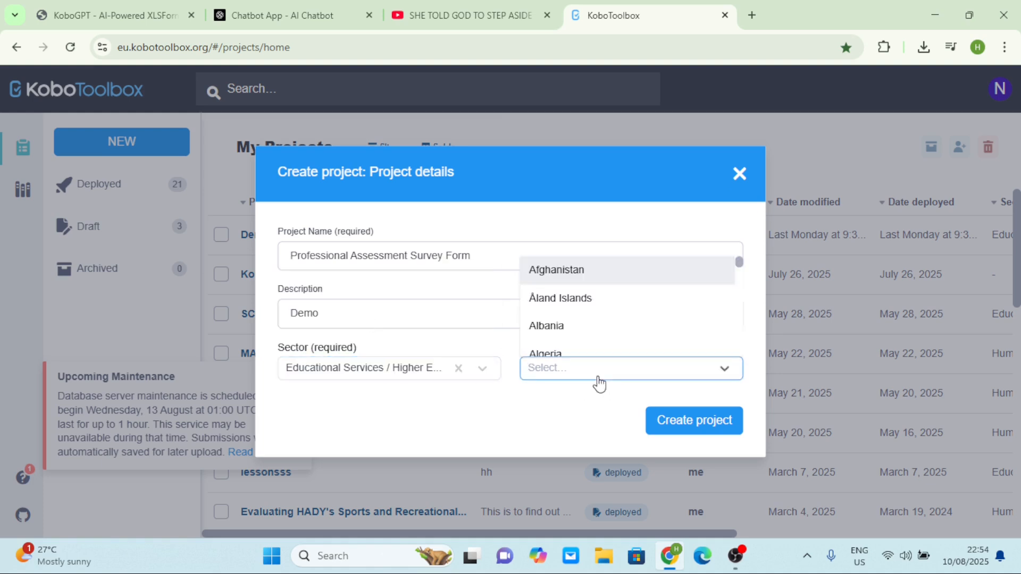
text(Cameroon)
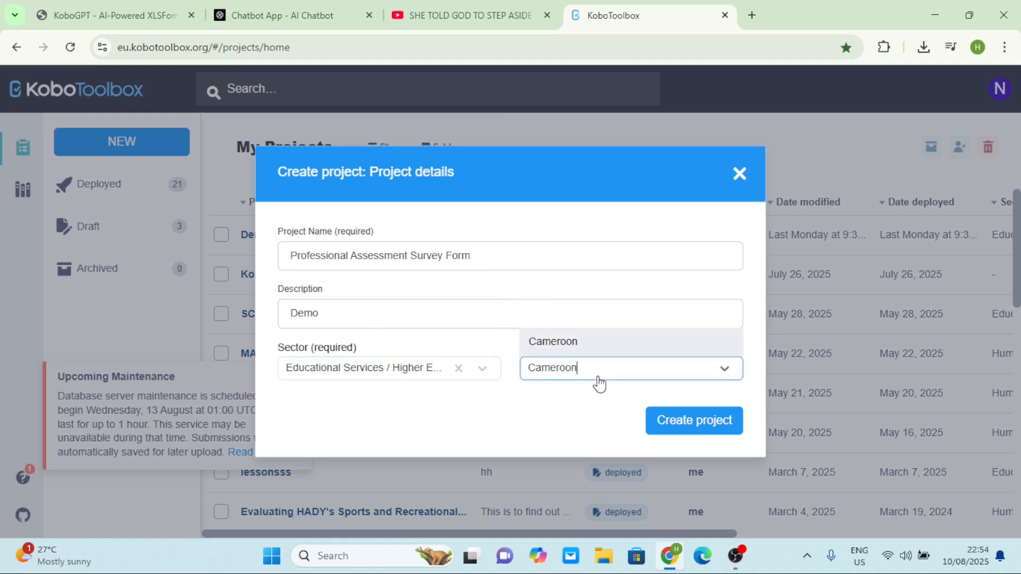
click(592, 342)
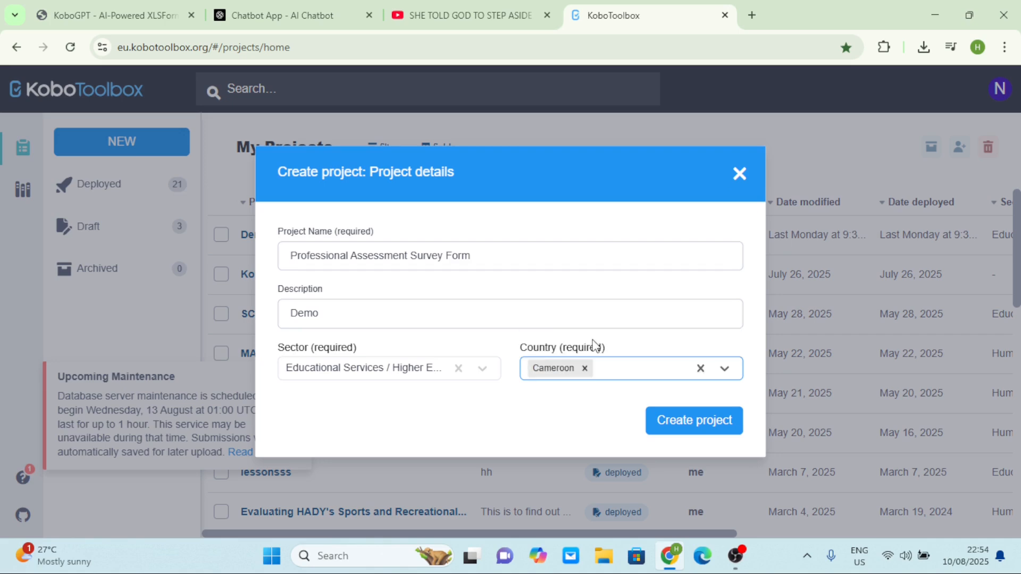
click(672, 423)
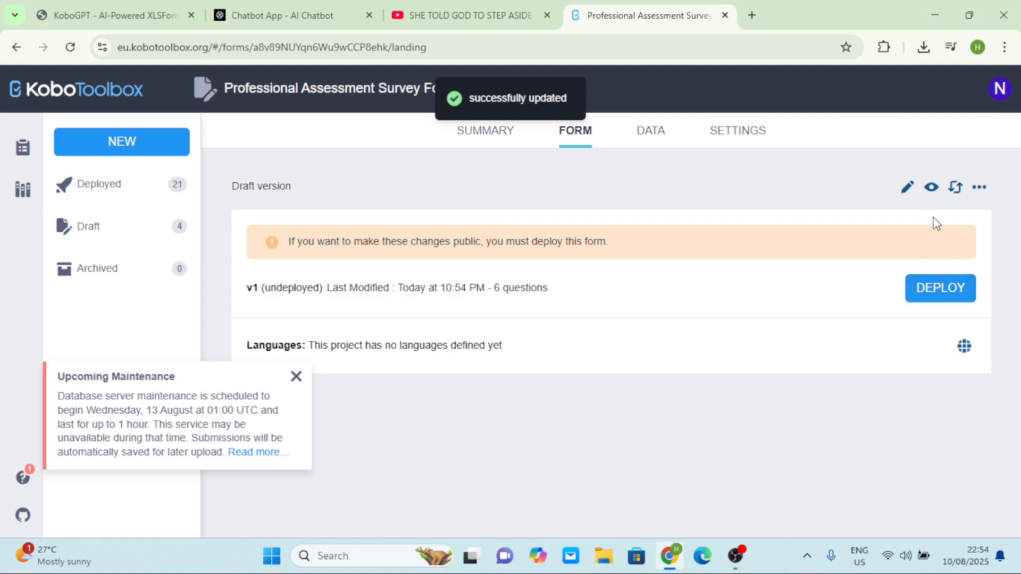
click(931, 187)
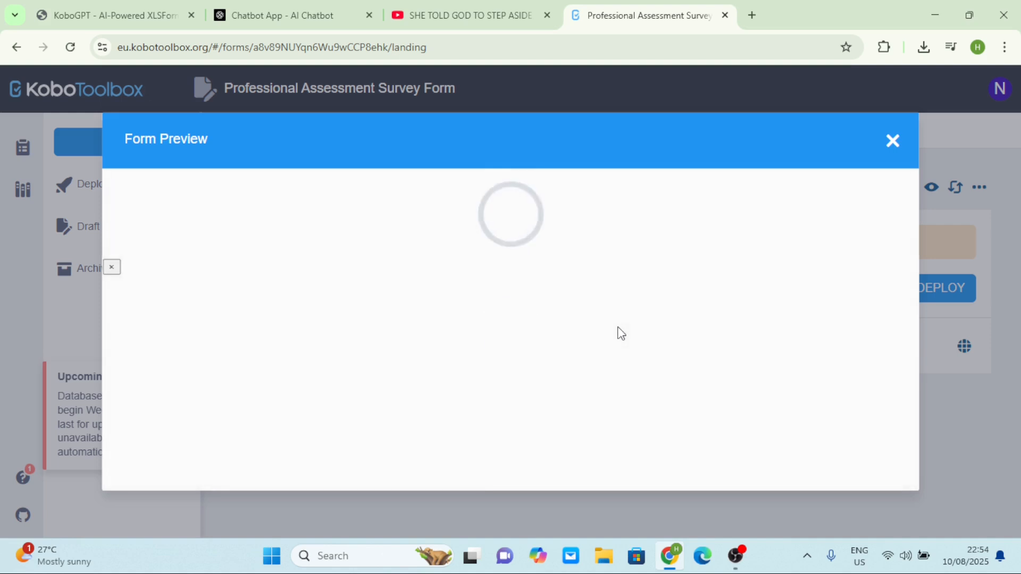
scroll(619, 327, down, 3)
scroll(619, 327, down, 7)
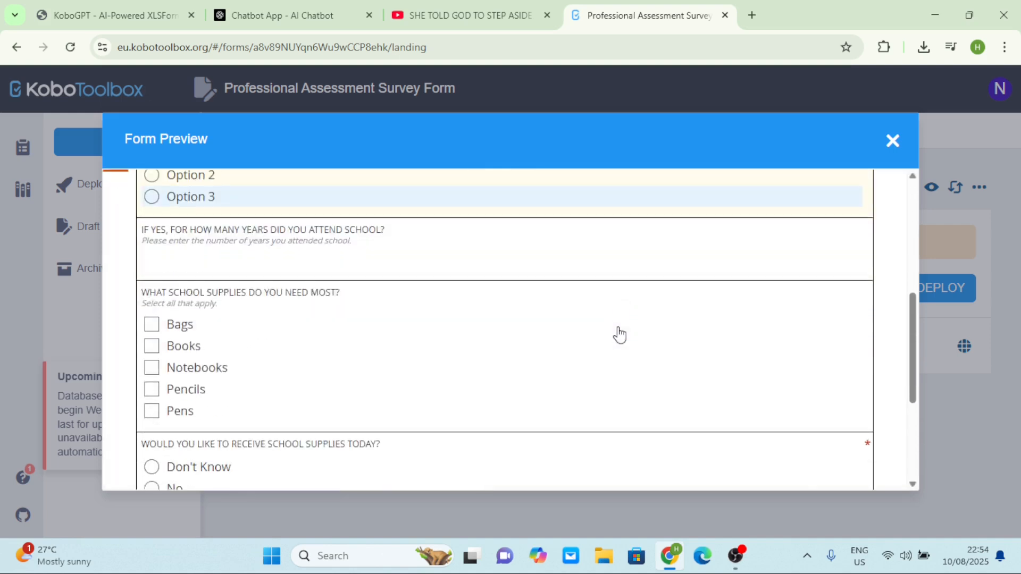
scroll(619, 332, up, 6)
scroll(619, 333, up, 3)
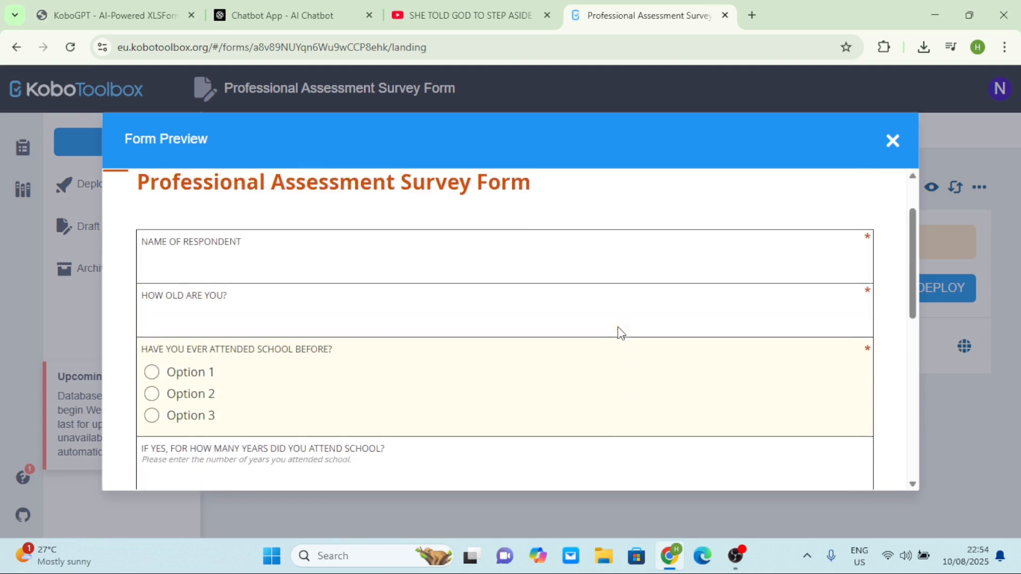
click(154, 312)
scroll(186, 316, down, 3)
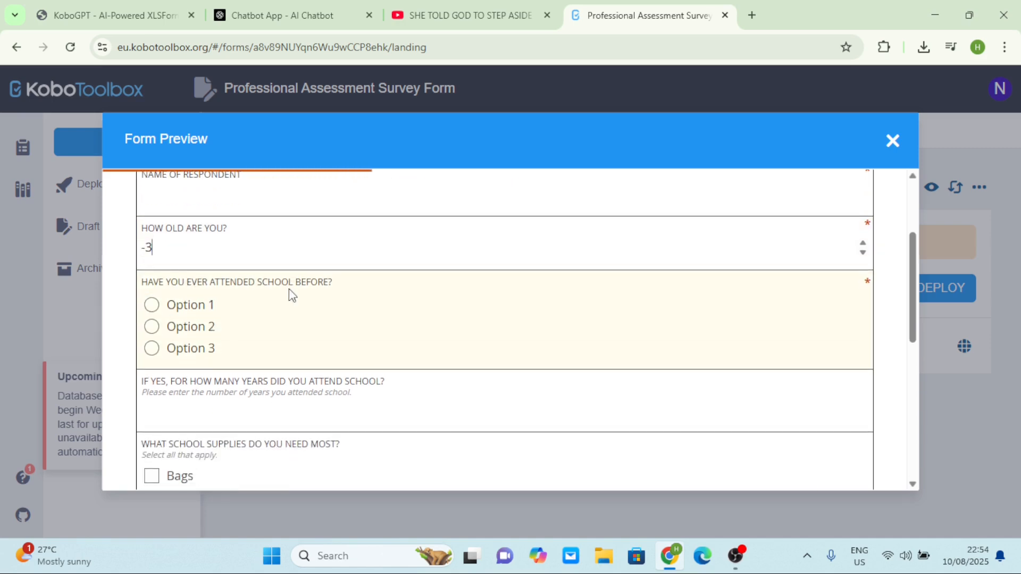
scroll(220, 316, down, 1)
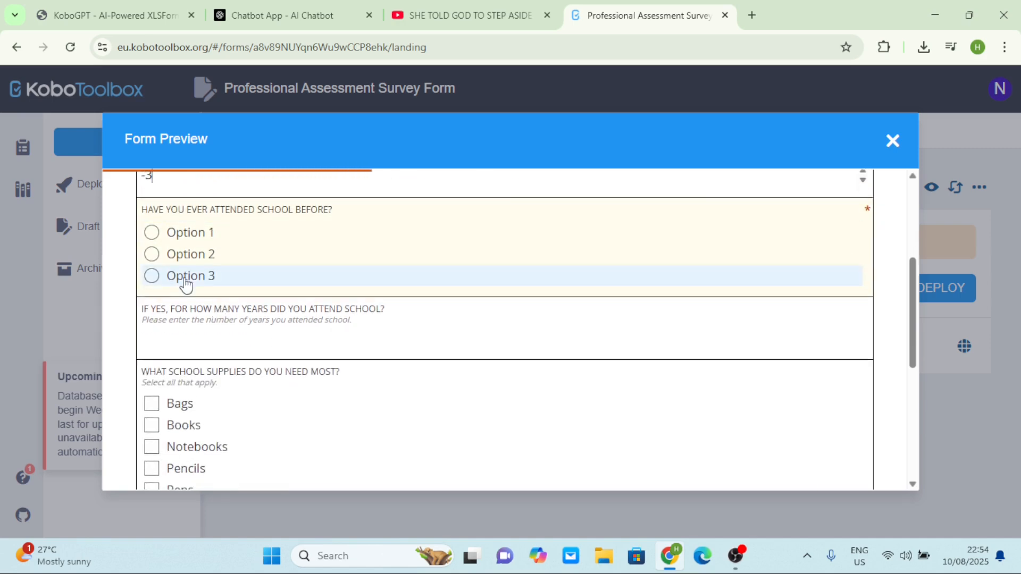
click(212, 241)
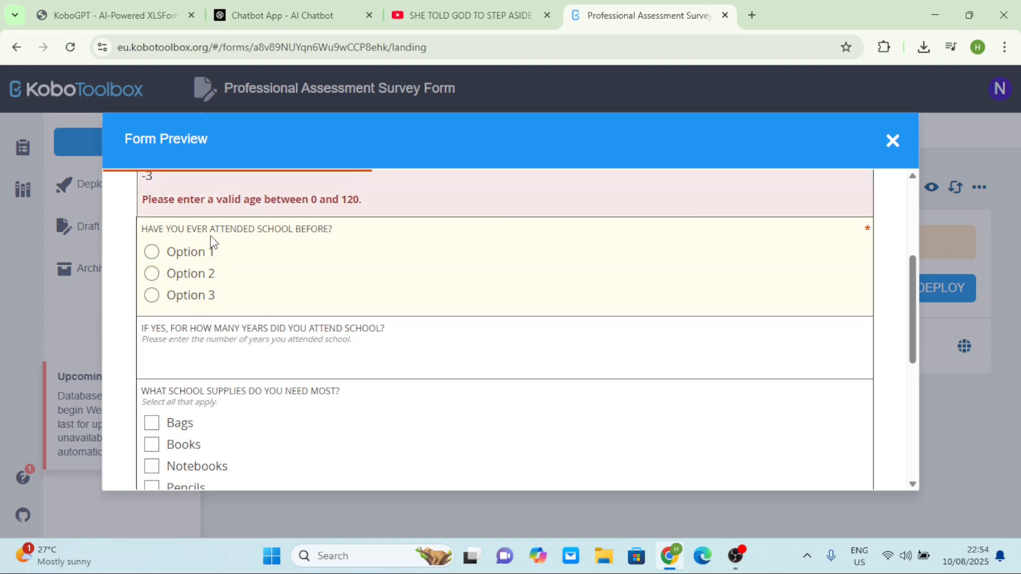
click(152, 253)
click(151, 274)
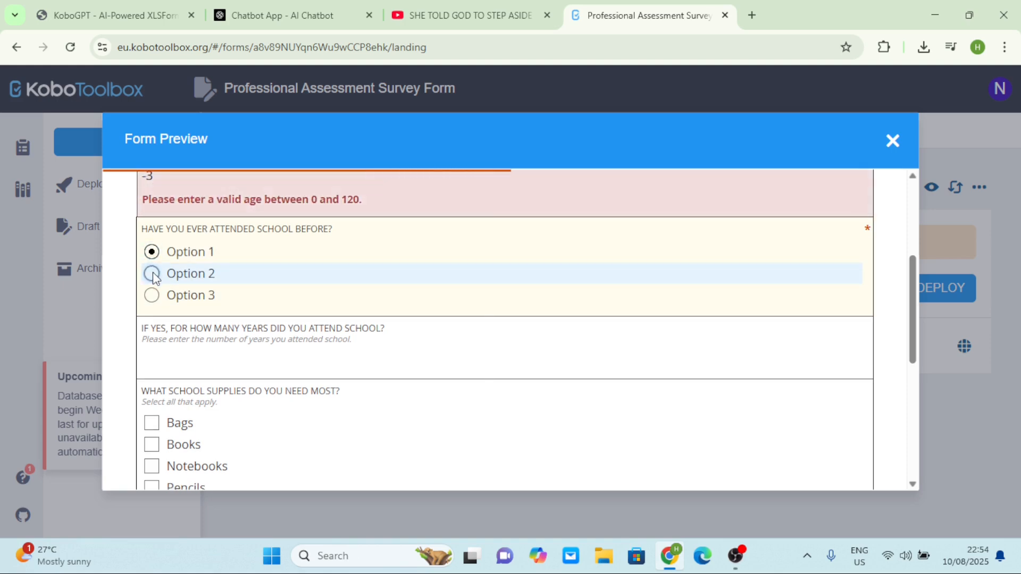
click(152, 296)
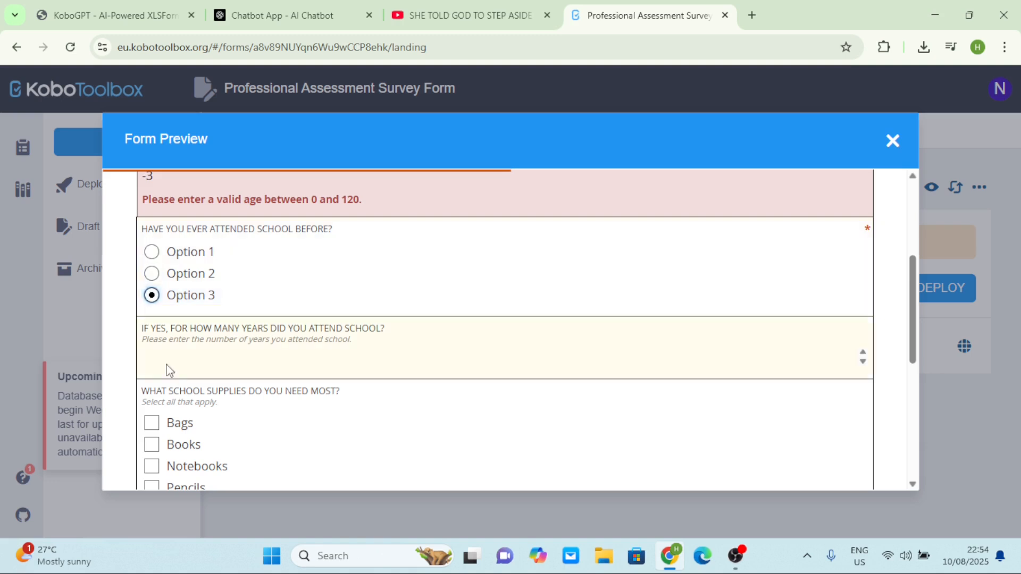
scroll(246, 335, down, 2)
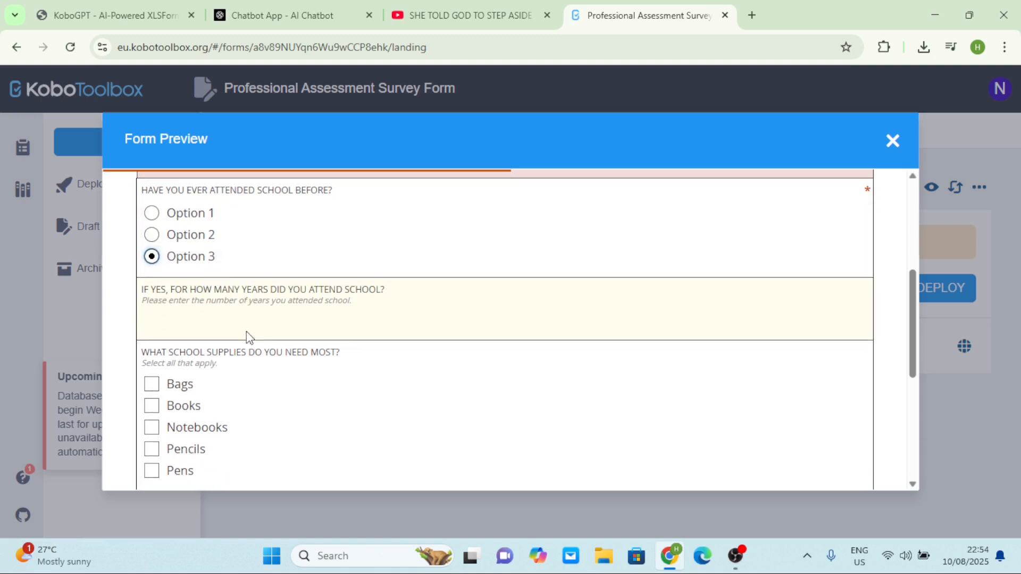
scroll(253, 349, down, 2)
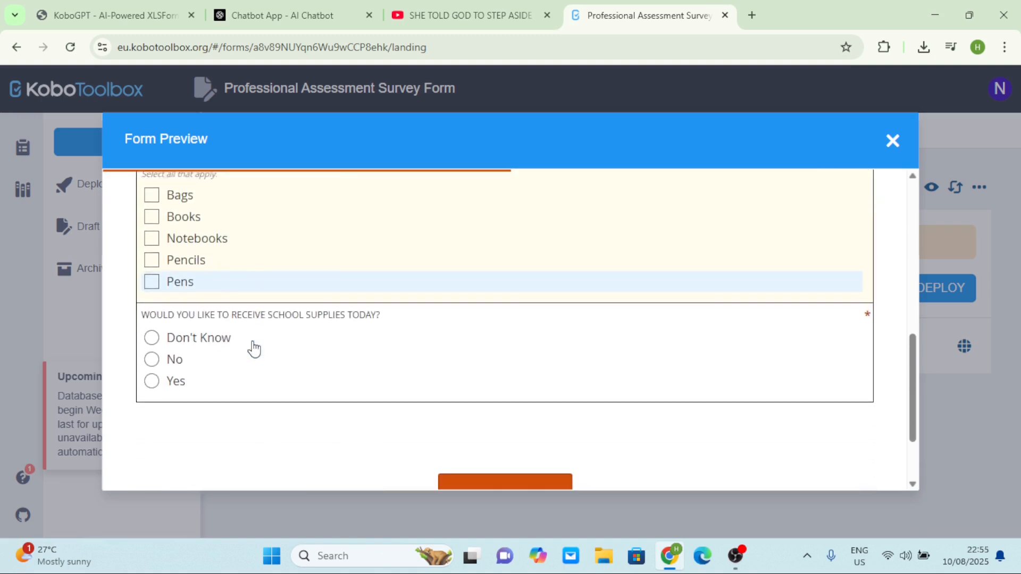
scroll(253, 349, up, 2)
scroll(253, 349, up, 4)
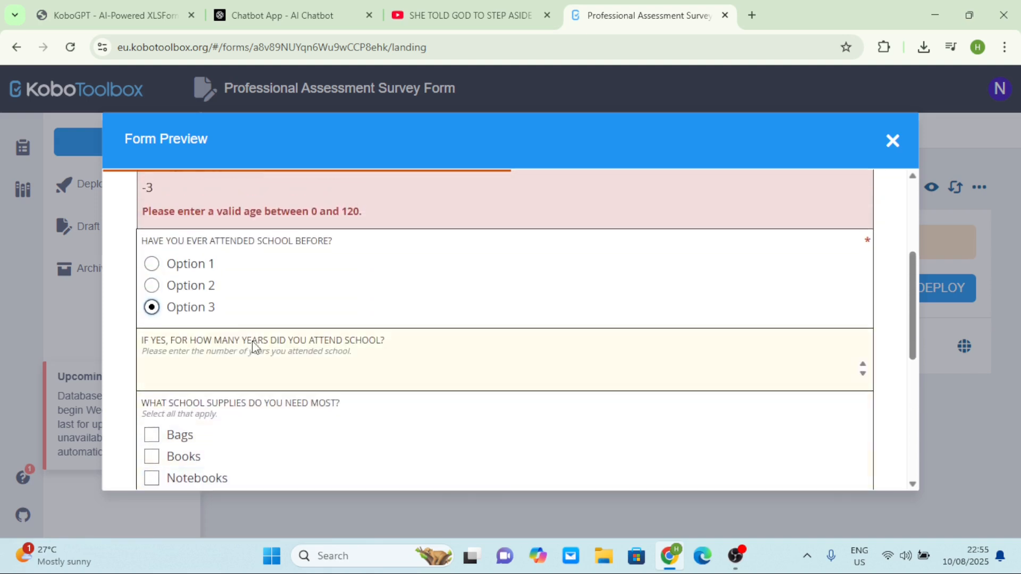
scroll(232, 349, up, 1)
click(196, 265)
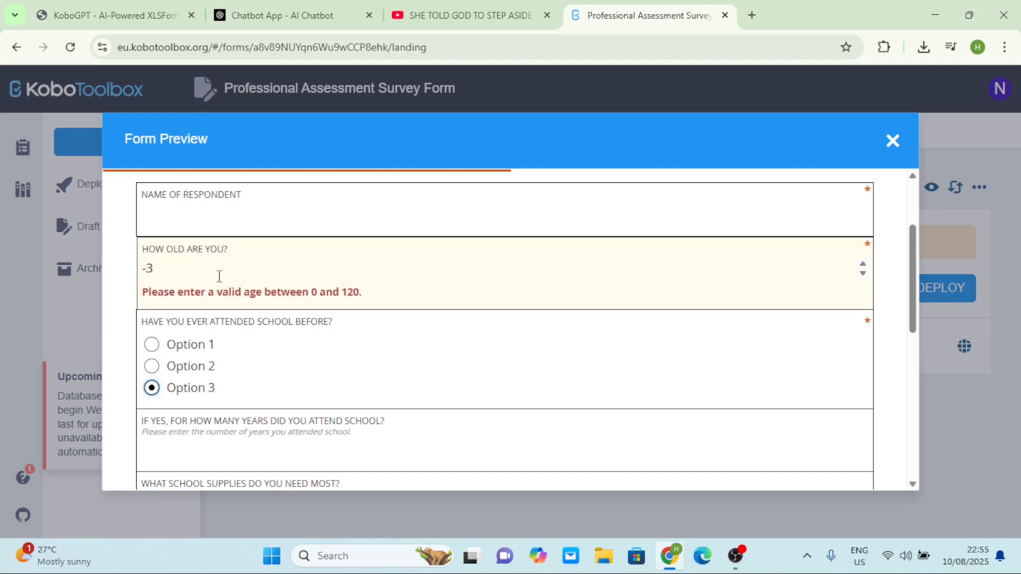
scroll(220, 275, up, 1)
click(208, 258)
scroll(208, 257, down, 2)
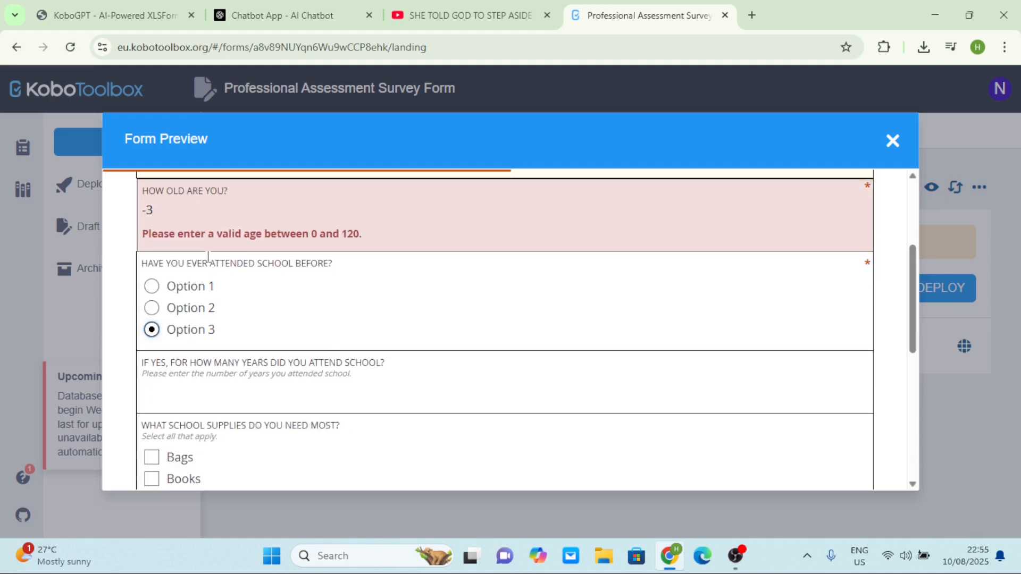
click(189, 263)
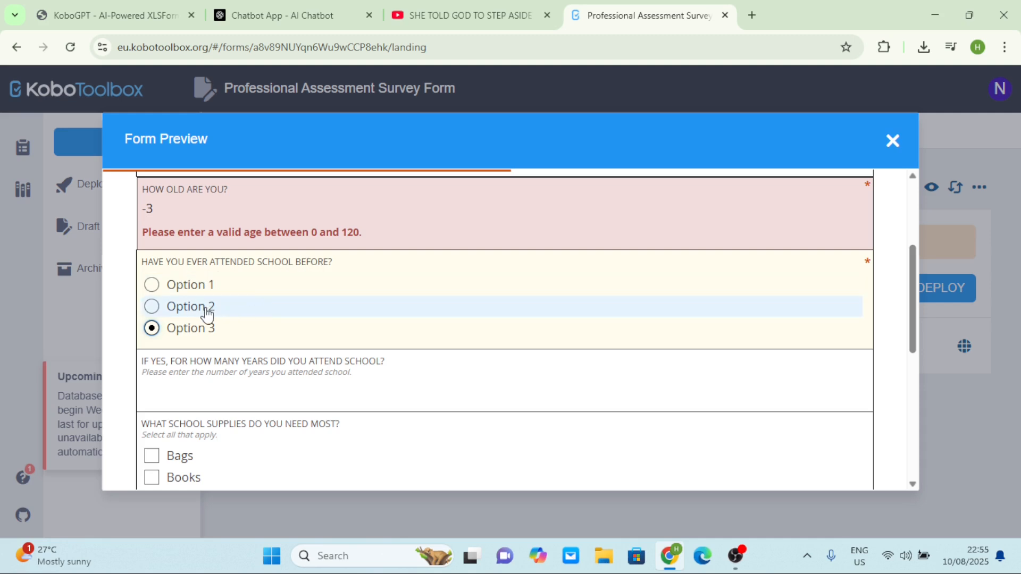
click(301, 363)
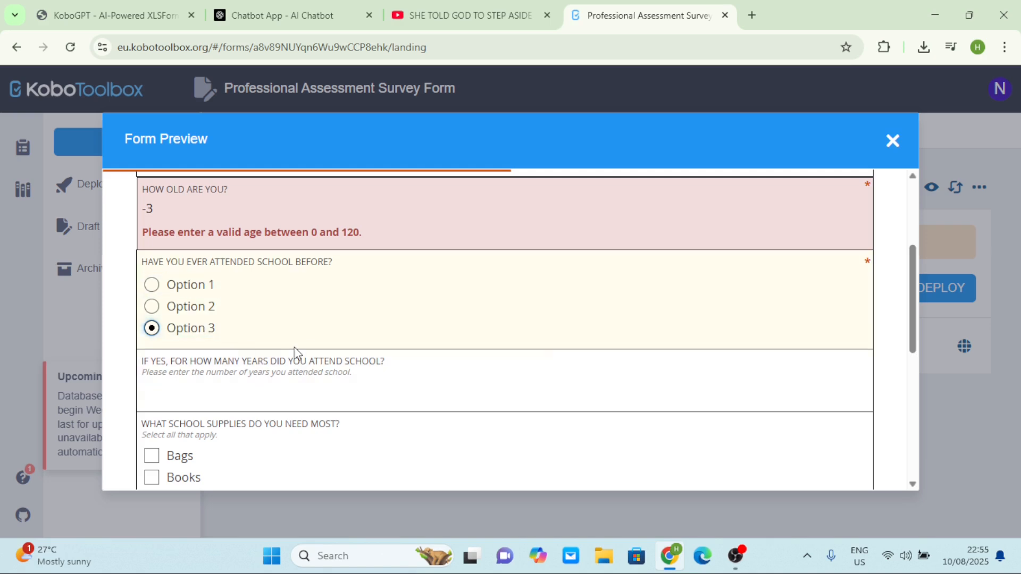
scroll(294, 348, down, 2)
scroll(297, 354, down, 4)
scroll(296, 355, up, 1)
scroll(297, 355, up, 2)
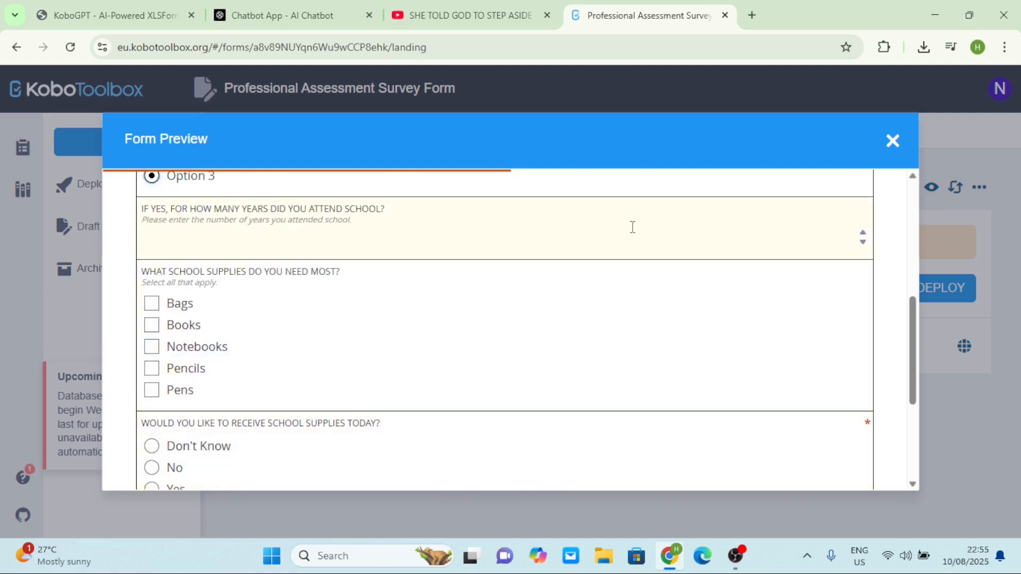
click(893, 142)
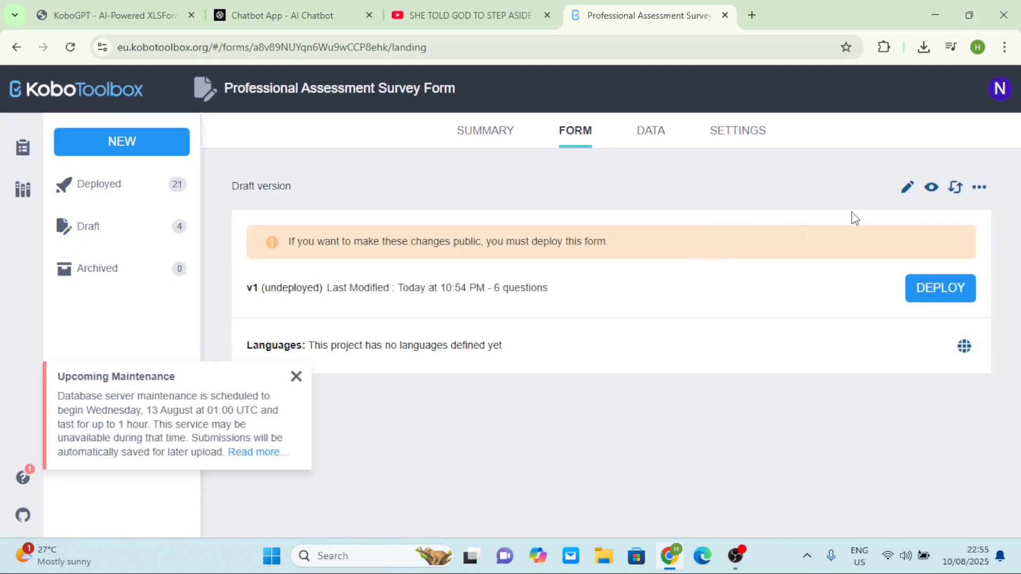
In the Form Builder, cut 'Have you ever attended school before?' to two answers: NO and Yes
click(905, 187)
scroll(508, 305, down, 2)
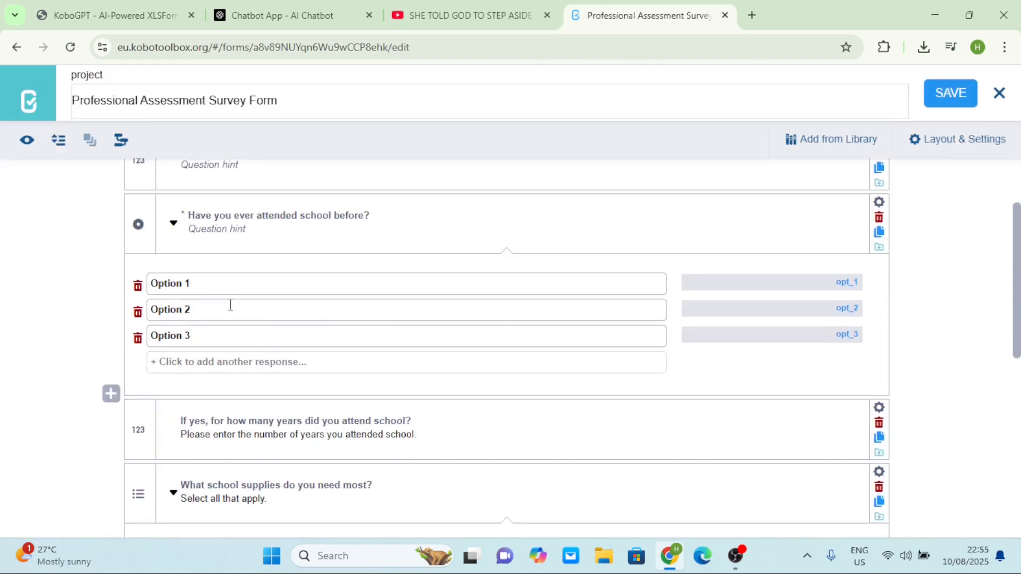
scroll(229, 304, up, 2)
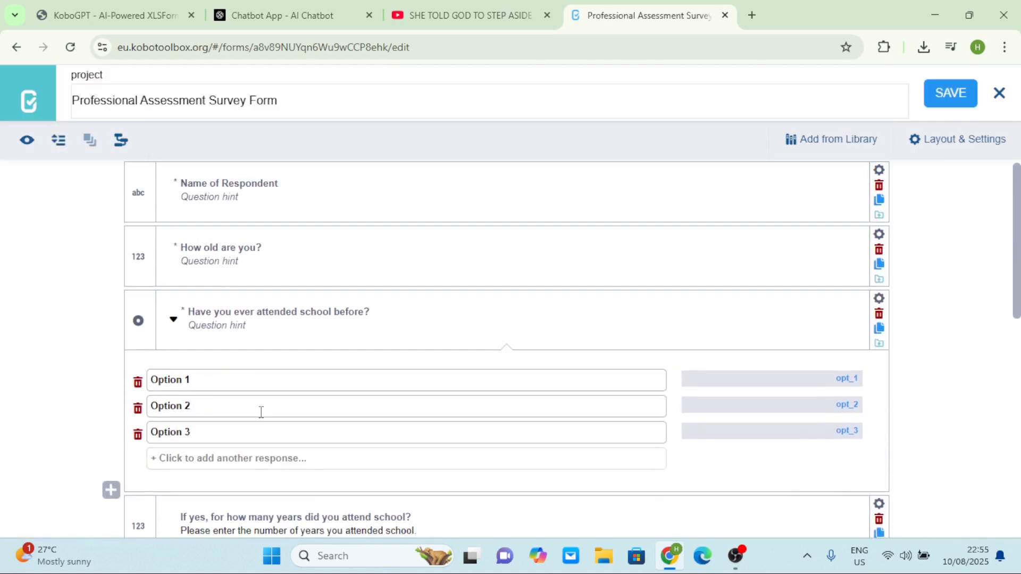
drag(204, 427, 145, 409)
click(139, 436)
text(Yes)
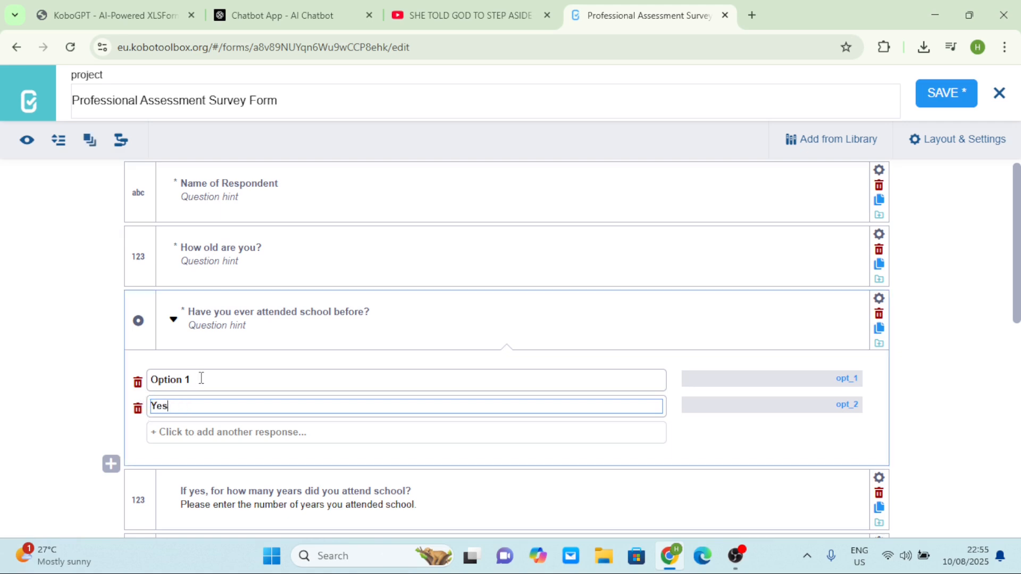
drag(201, 378, 138, 382)
text(NO)
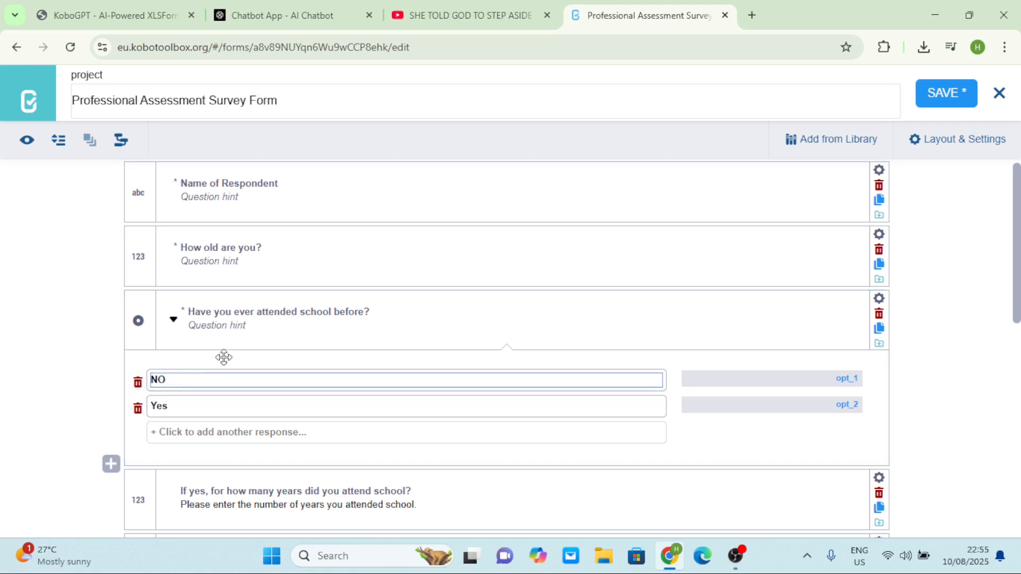
Save the edited form
click(941, 94)
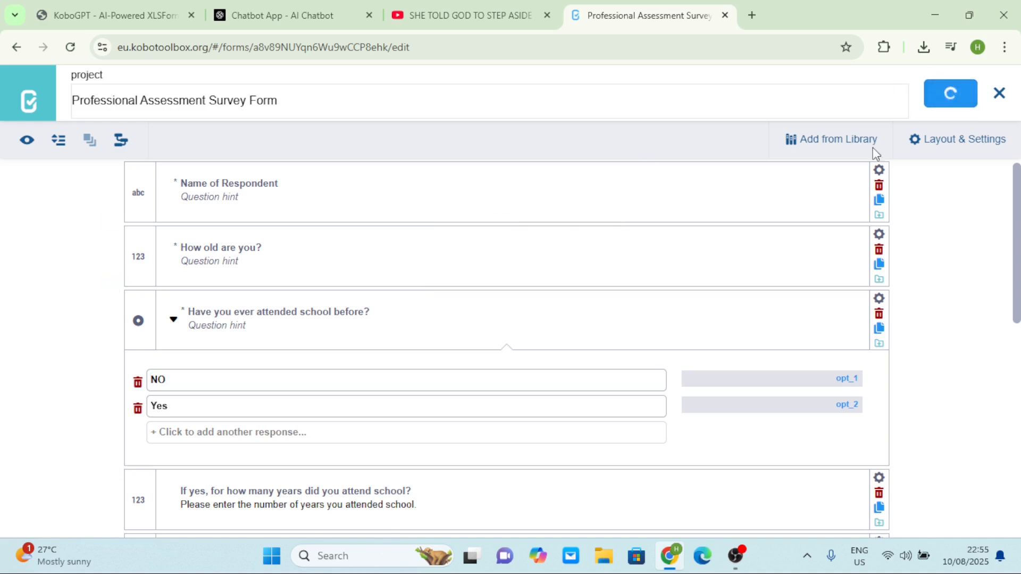
scroll(454, 399, down, 2)
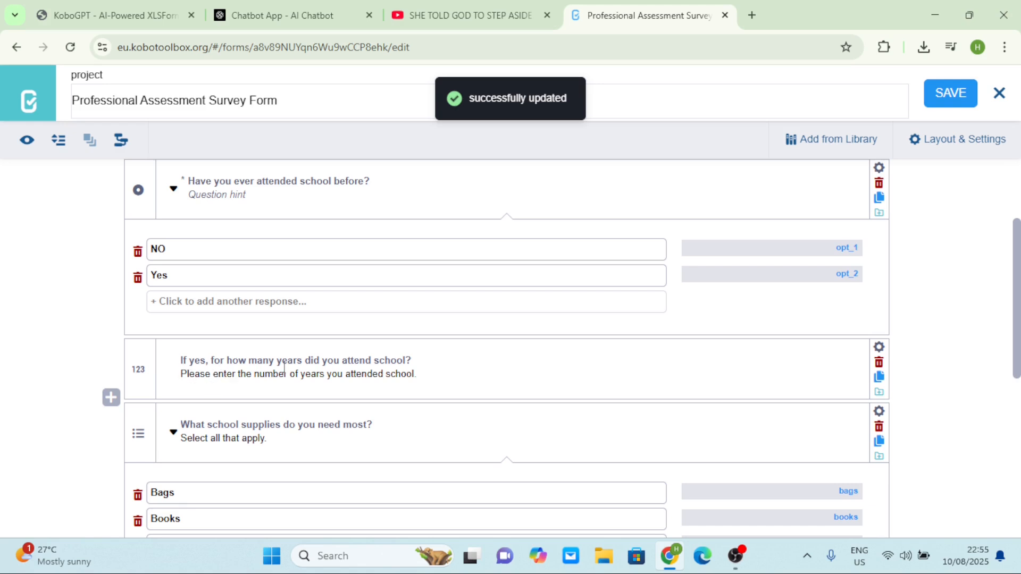
scroll(350, 351, up, 1)
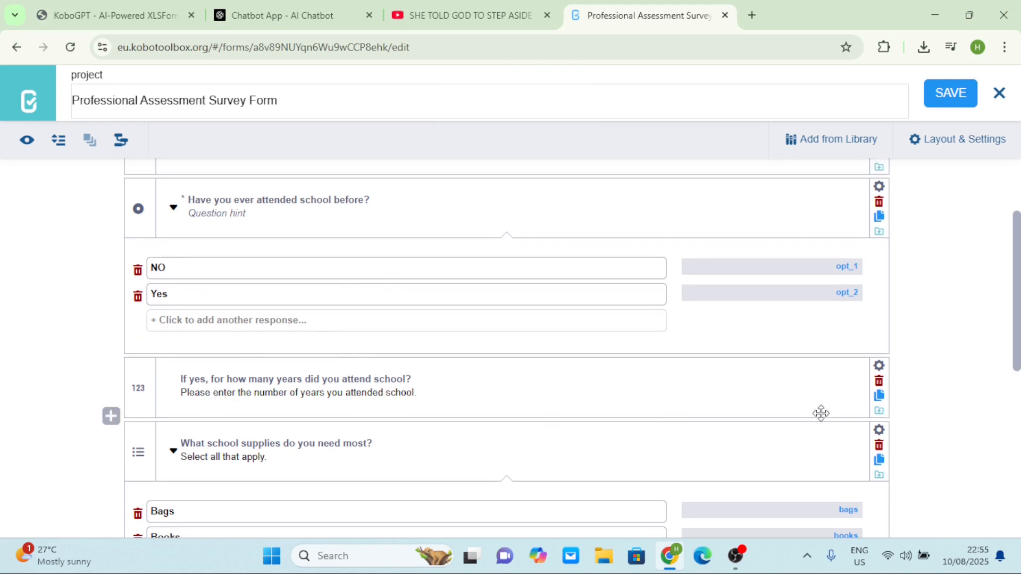
Add a skip logic condition: show the years-attended question only when attended school = Yes
click(879, 372)
scroll(426, 431, down, 1)
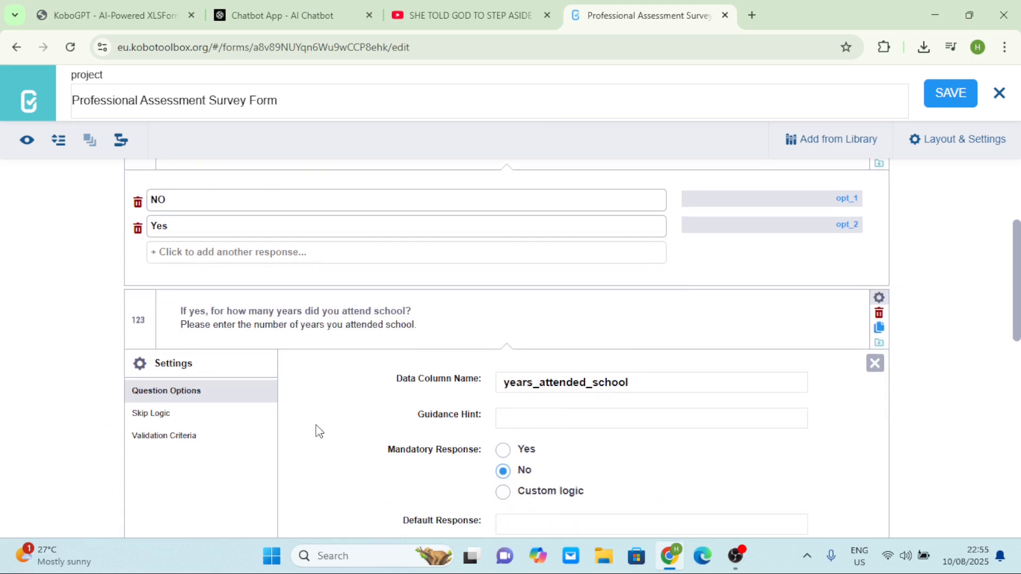
click(174, 417)
click(565, 394)
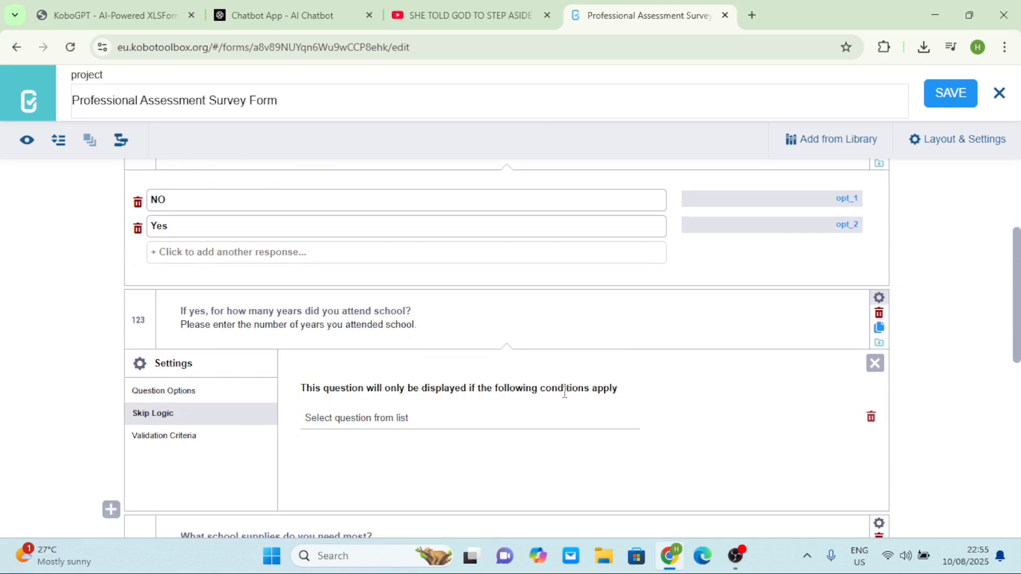
click(371, 420)
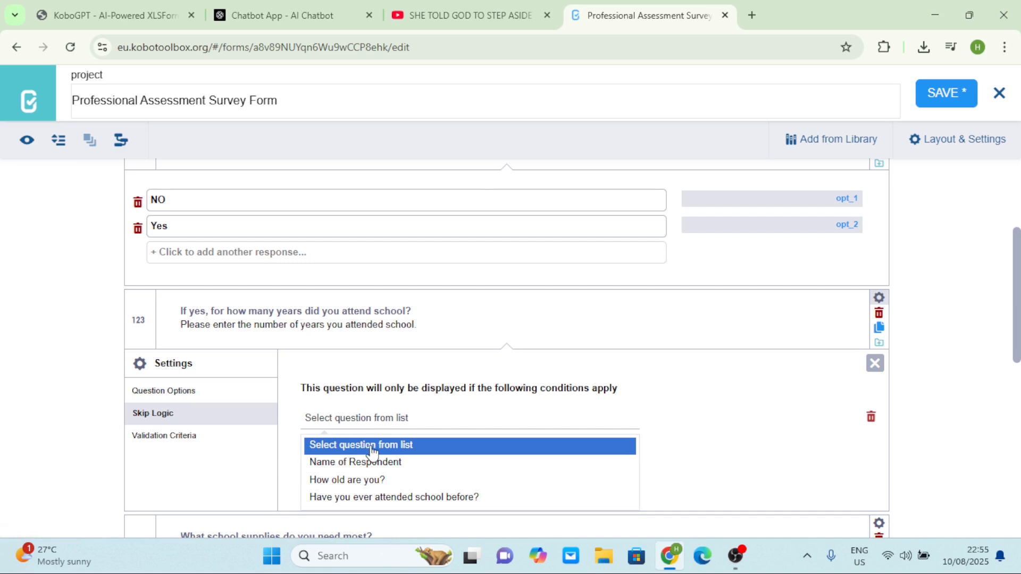
click(391, 497)
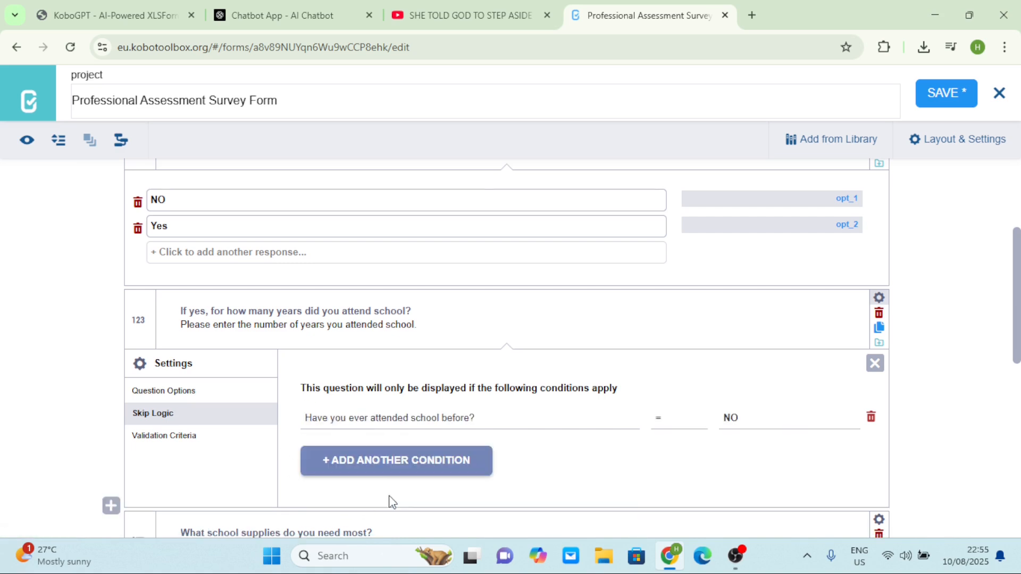
click(746, 422)
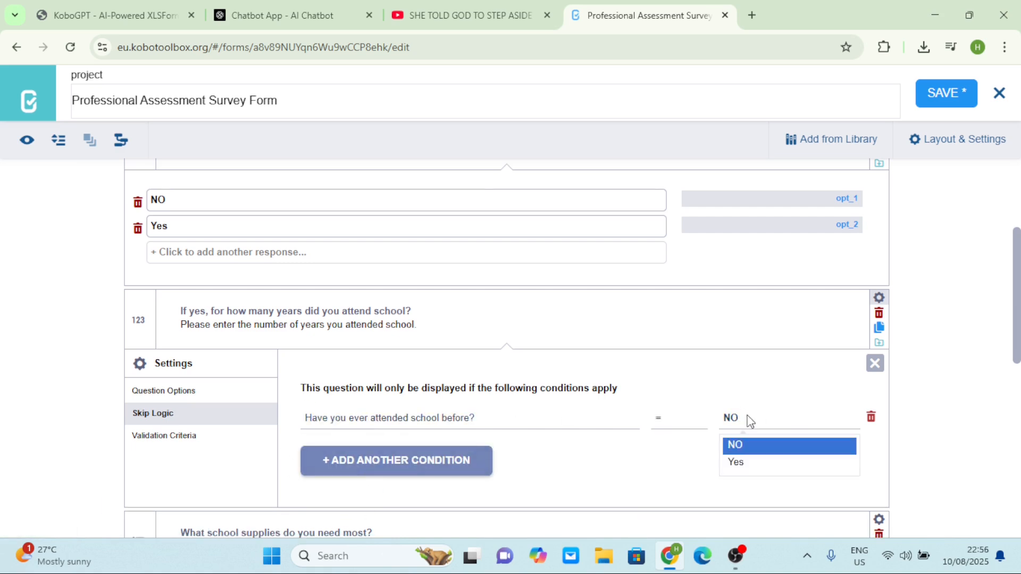
click(759, 472)
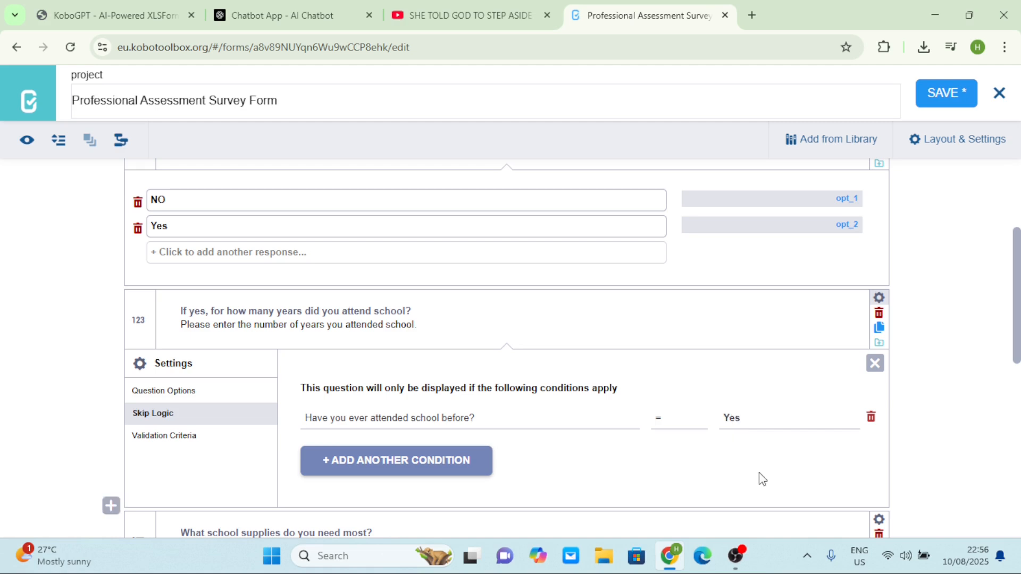
click(875, 364)
Save the form and collapse the attended-school and school-supplies answer choices
click(945, 101)
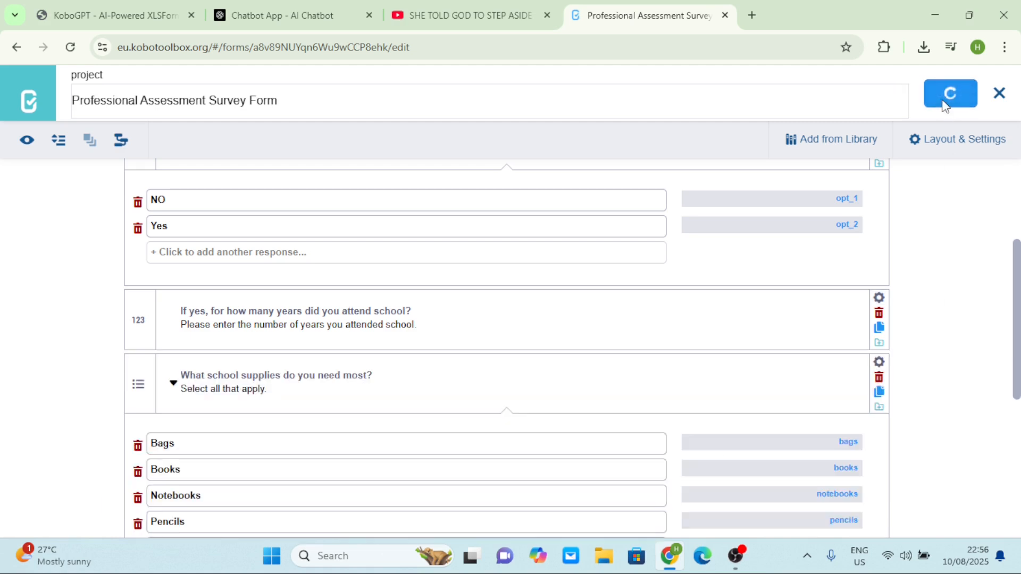
scroll(166, 280, up, 3)
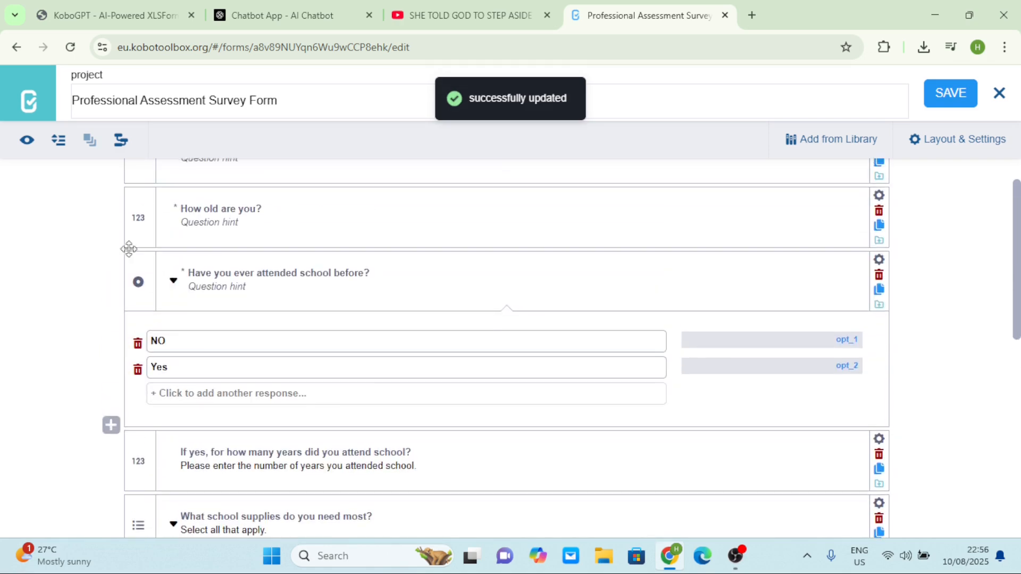
click(173, 281)
scroll(175, 287, down, 2)
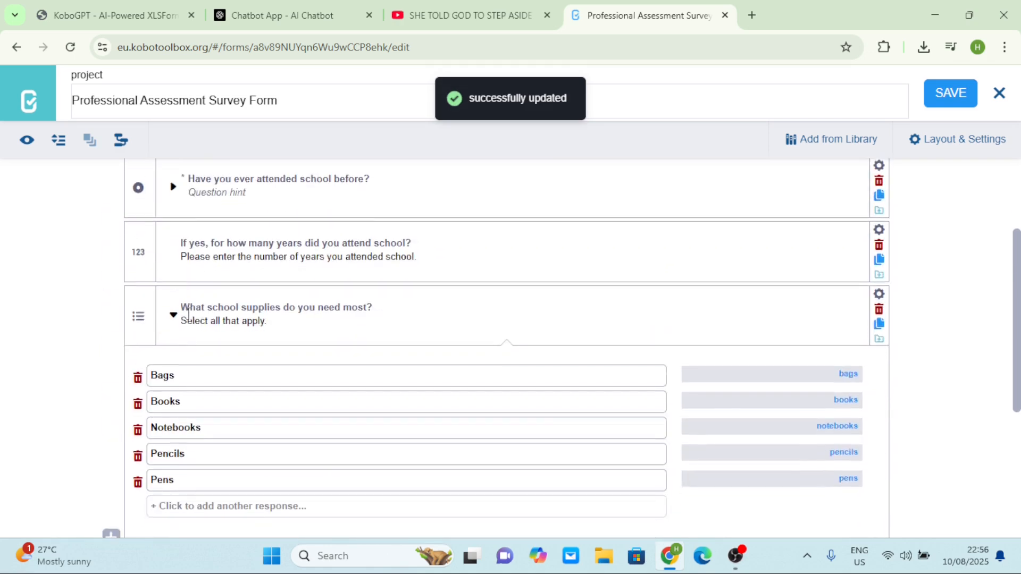
click(173, 317)
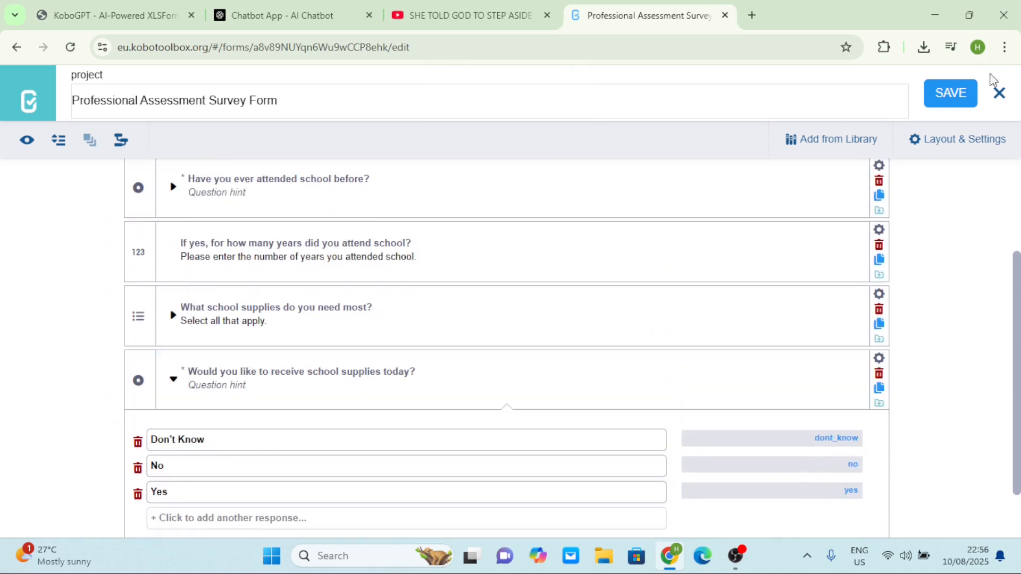
Preview the form and check the years follow-up appears for Yes and disappears for NO
click(1000, 94)
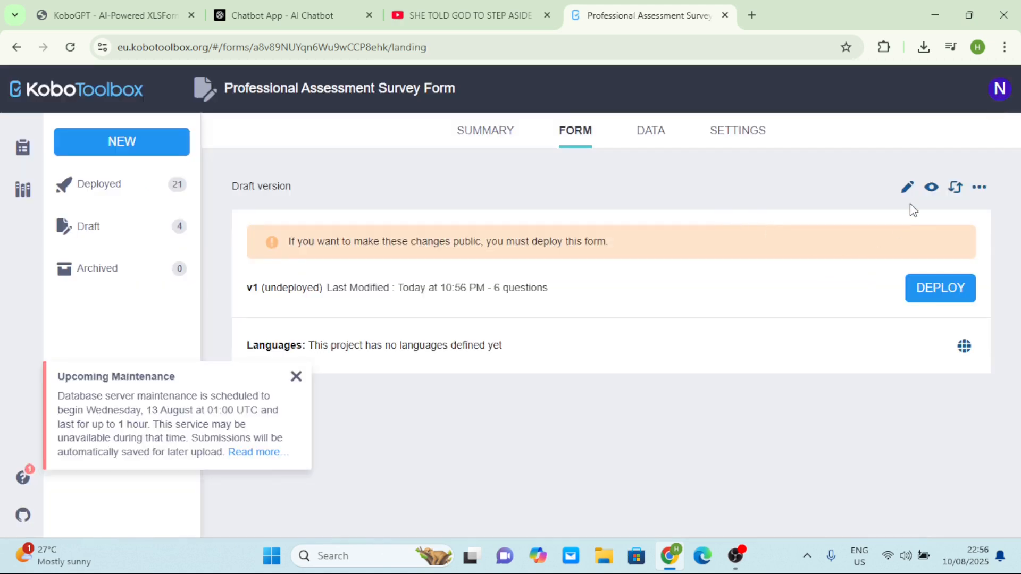
click(931, 187)
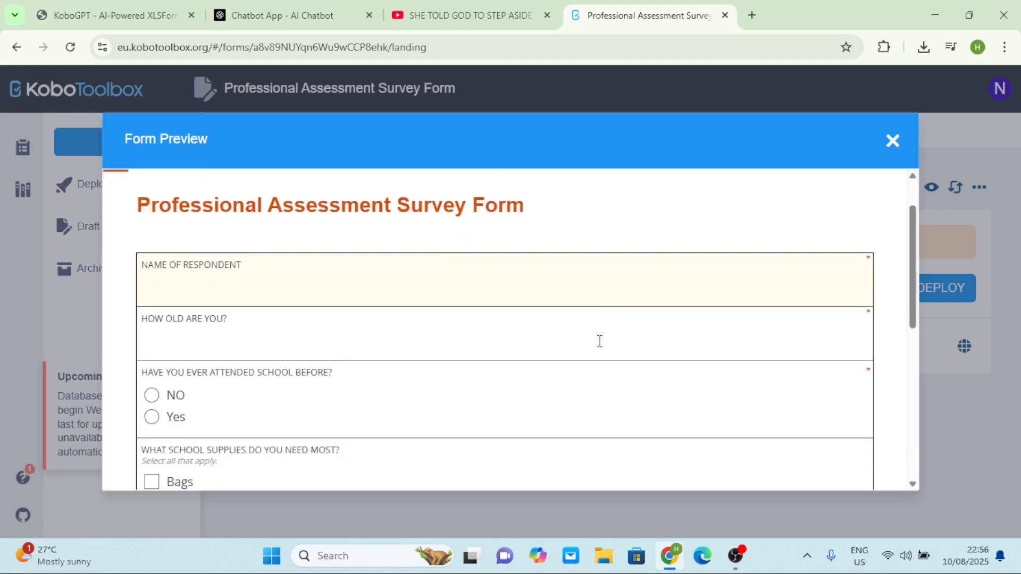
scroll(600, 345, down, 3)
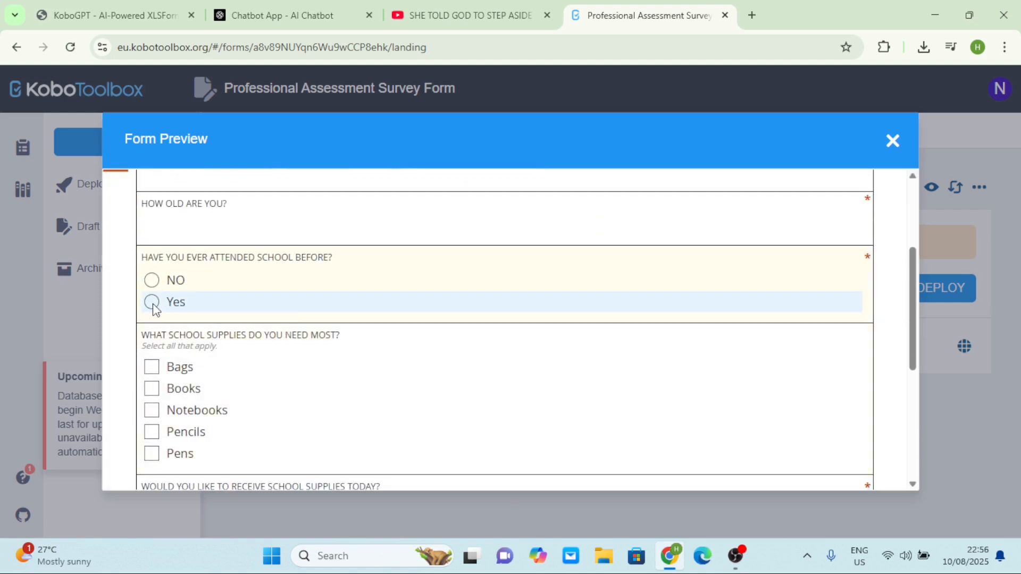
click(152, 302)
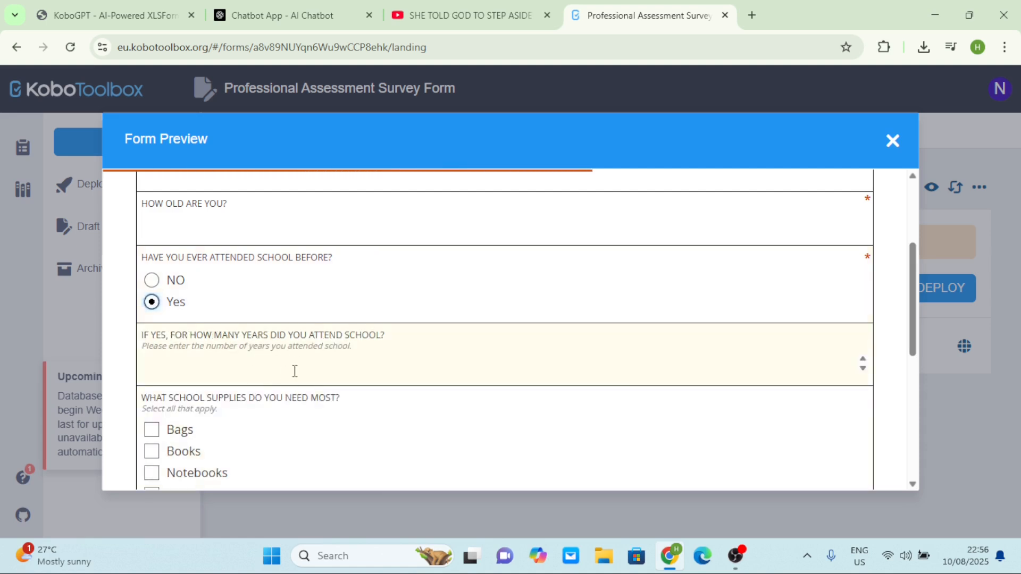
click(152, 280)
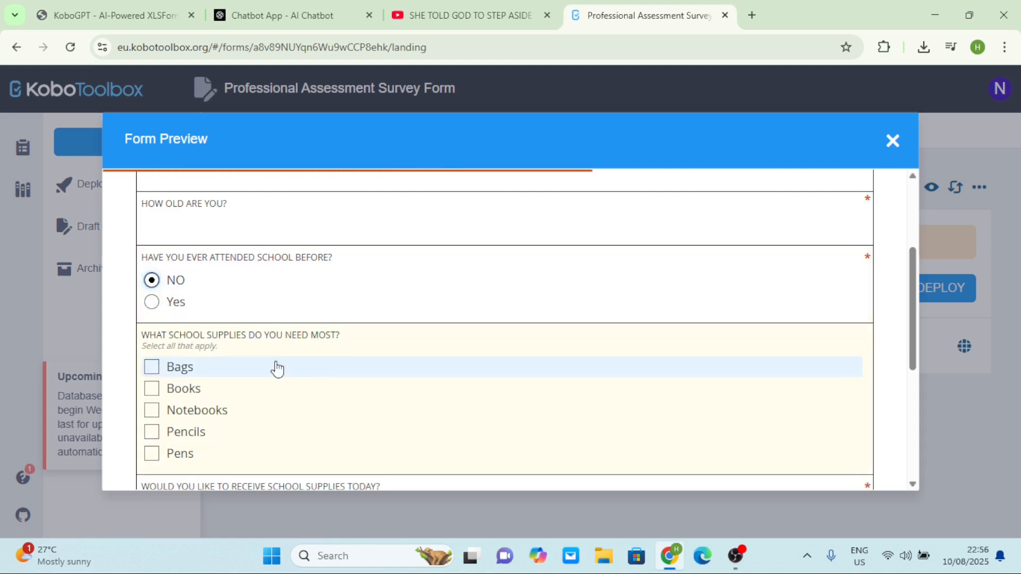
Tick Bags and Books as needed supplies and set receiving supplies to Yes
scroll(342, 347, up, 3)
scroll(343, 348, down, 6)
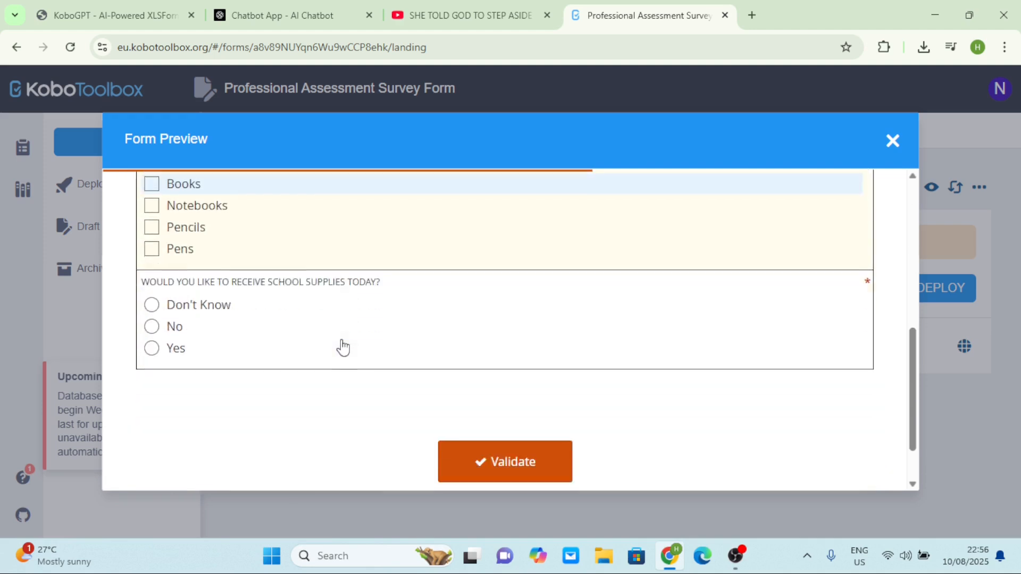
scroll(342, 344, up, 3)
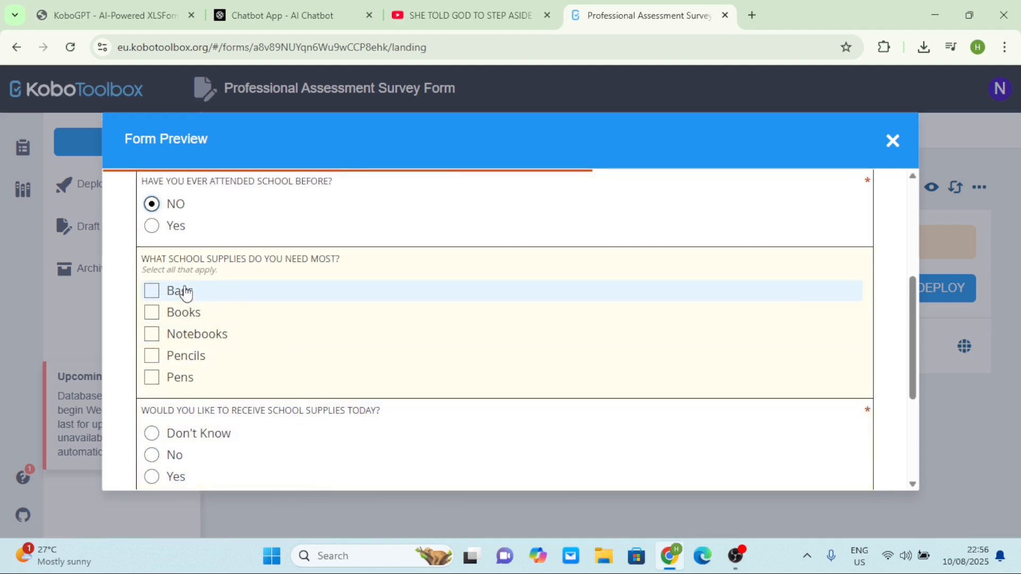
click(151, 291)
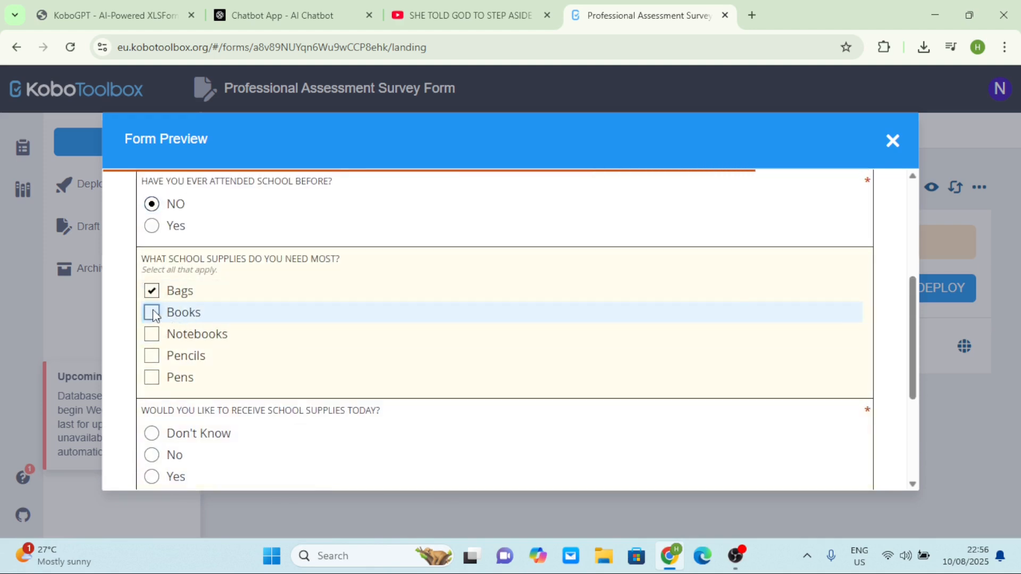
click(152, 313)
scroll(152, 330, down, 2)
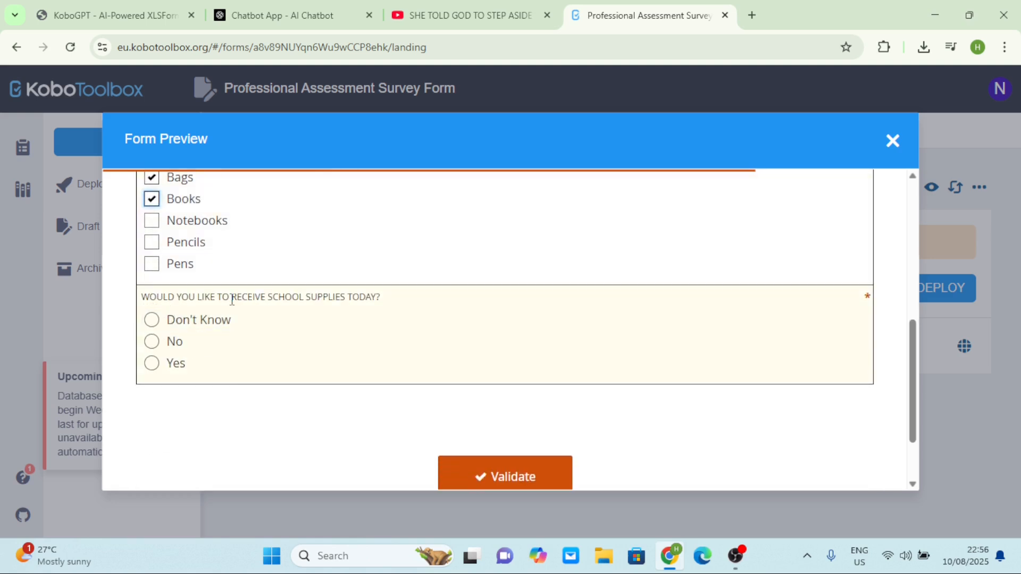
click(152, 320)
click(152, 341)
click(152, 363)
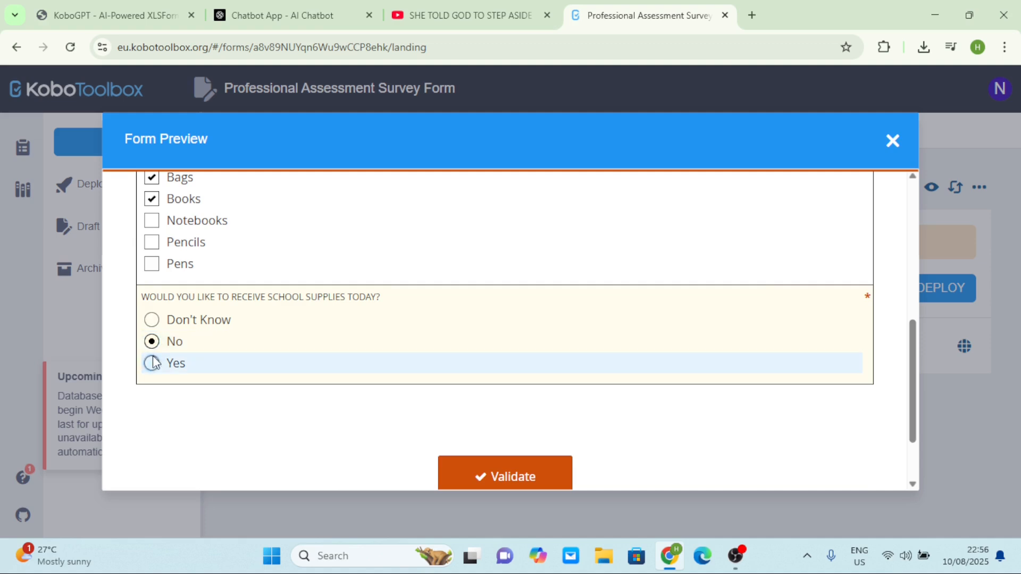
Enter an age of 130, confirm the validation error appears, and close the preview
scroll(287, 342, up, 5)
scroll(287, 342, up, 2)
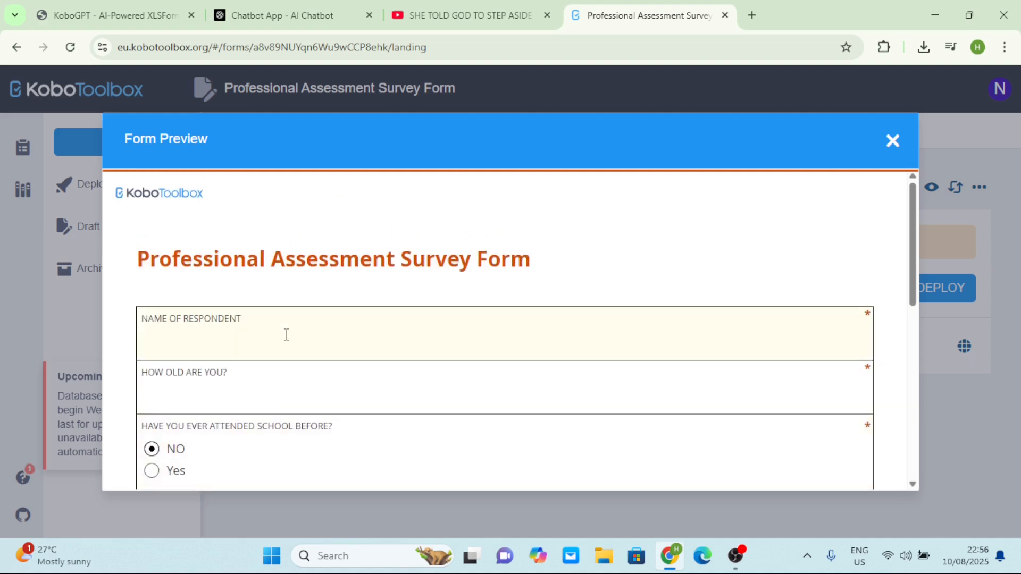
scroll(286, 335, down, 1)
click(239, 336)
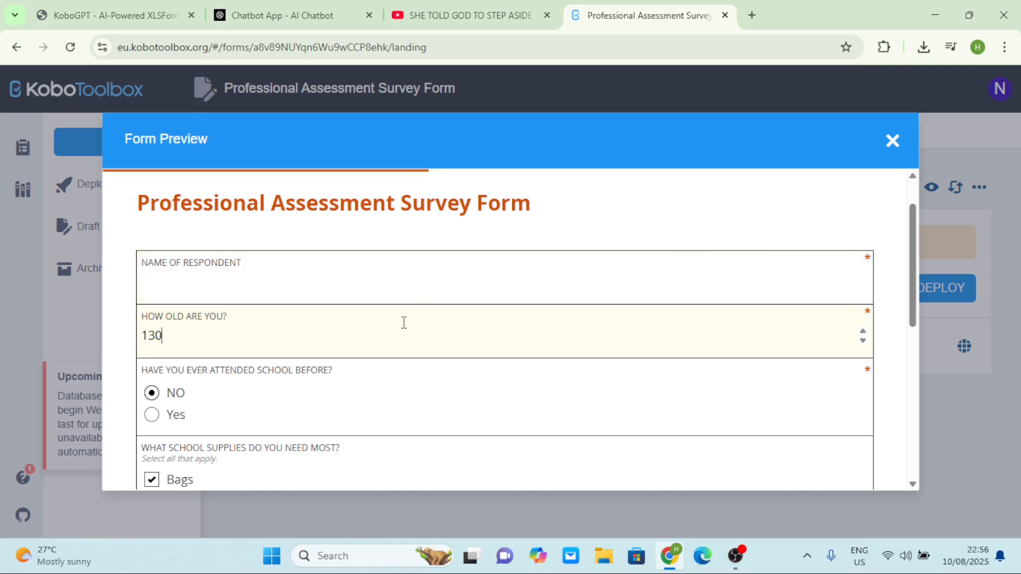
click(461, 412)
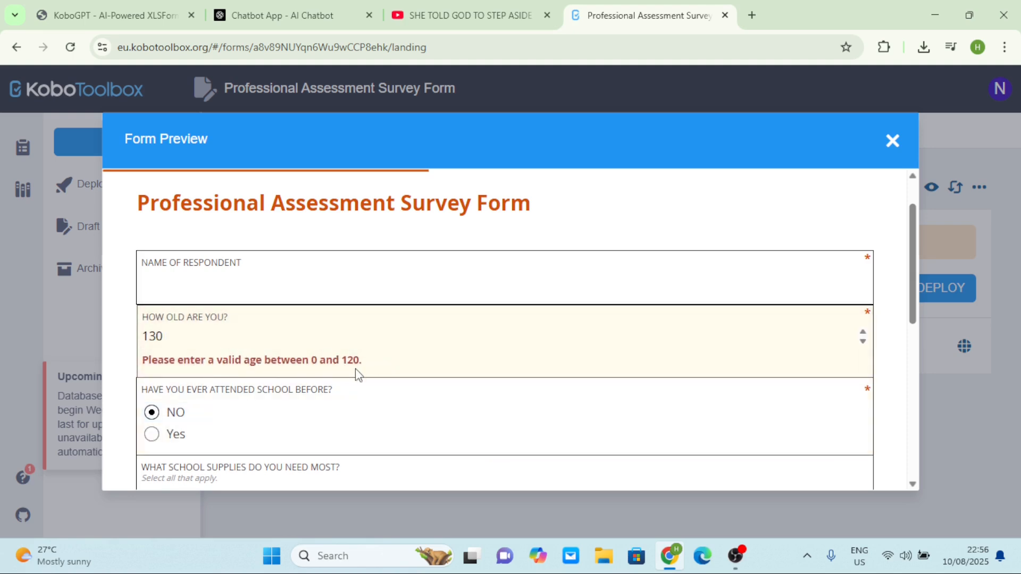
click(183, 339)
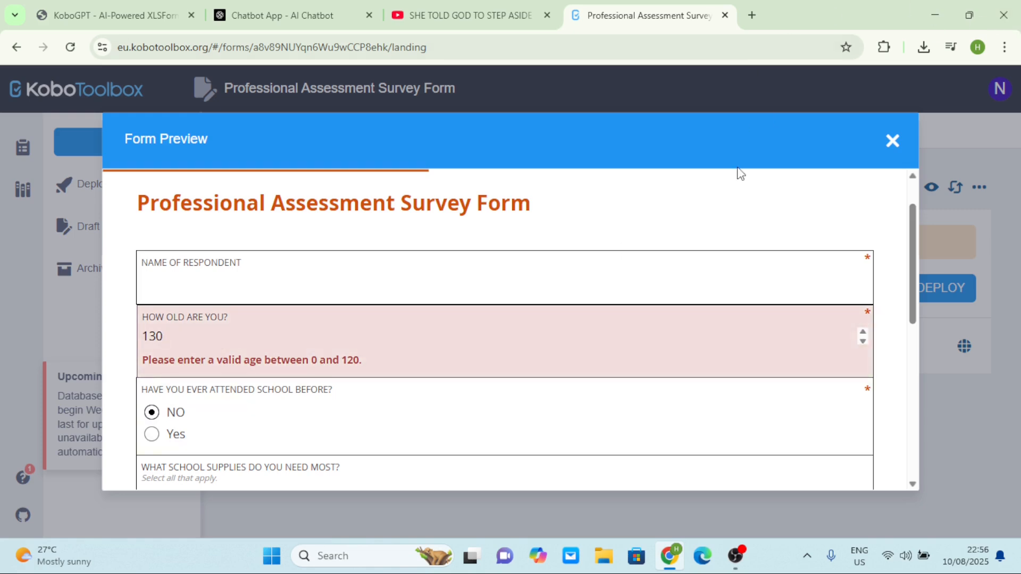
click(892, 140)
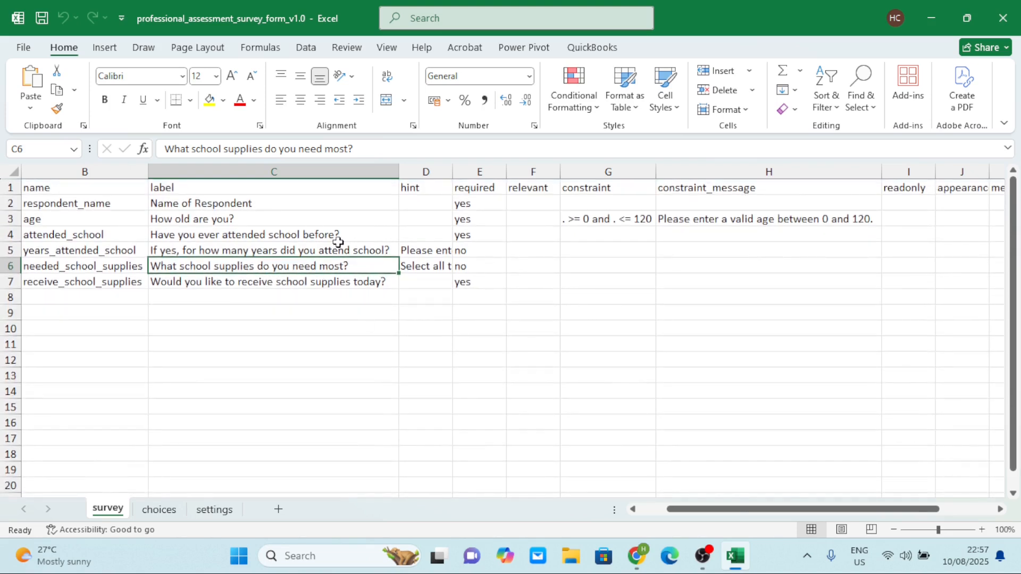
In Excel's survey sheet, select the age row (row 3) showing its 0–120 constraint and message
click(8, 220)
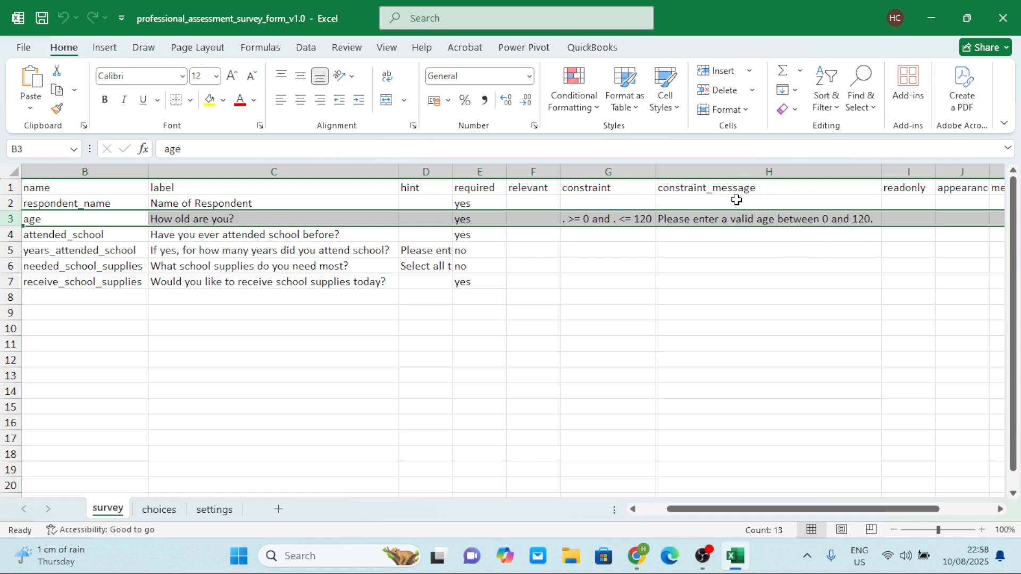
scroll(755, 205, right, 3)
scroll(651, 198, left, 5)
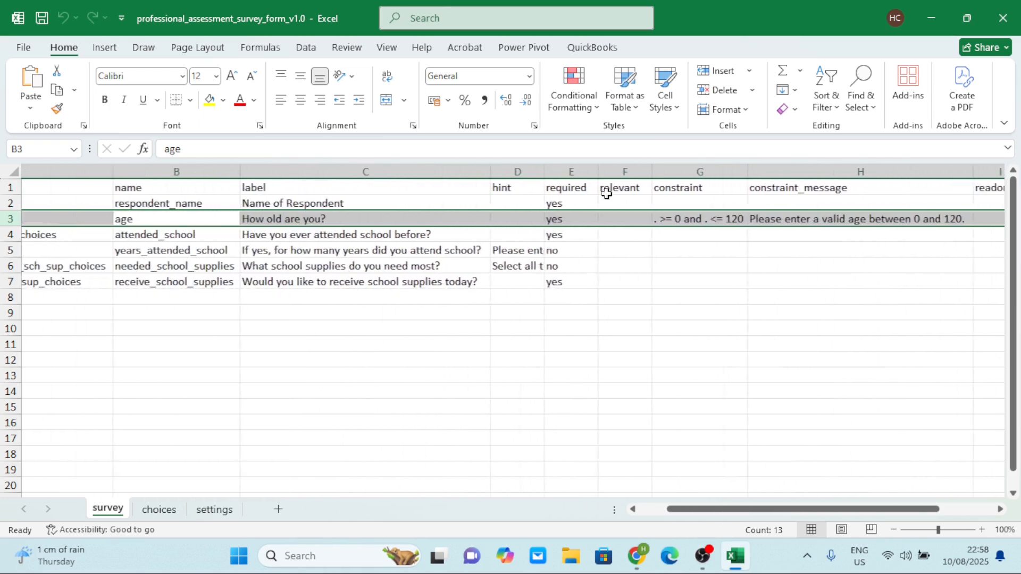
scroll(495, 237, left, 2)
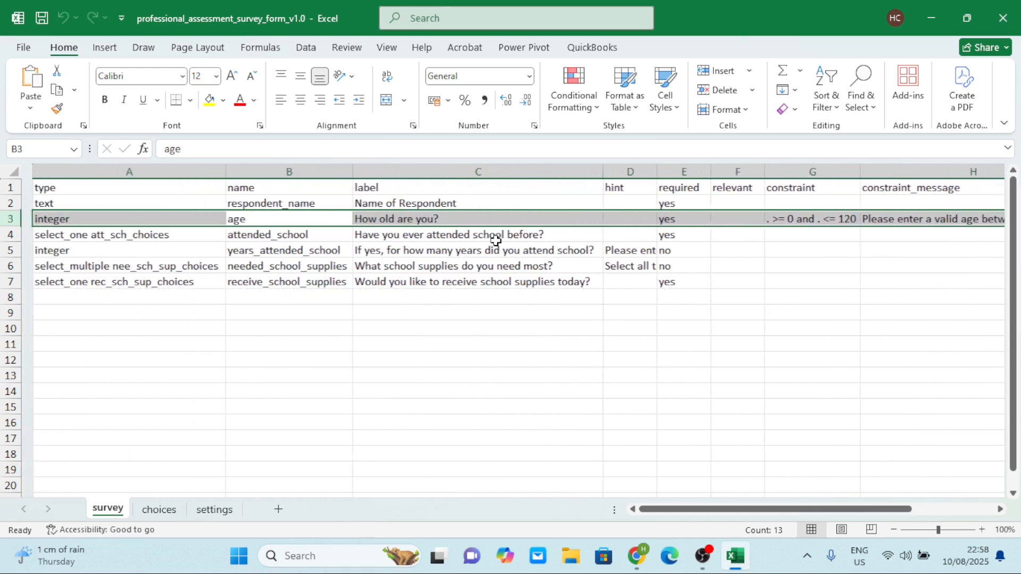